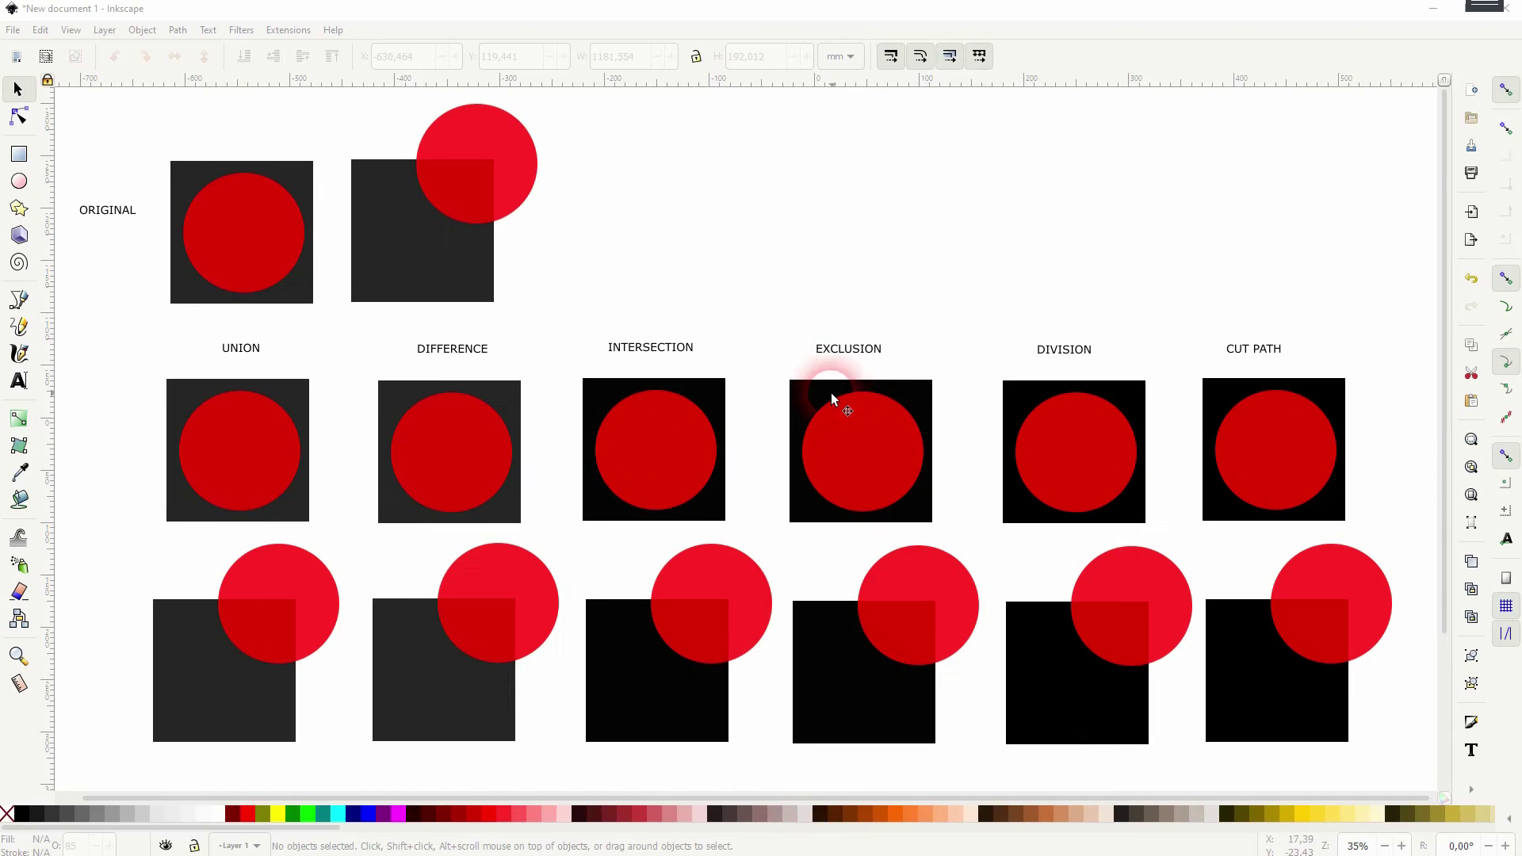
Step: Look over the Path operations list and test-select the ORIGINAL label and pairs, then deselect
click(689, 292)
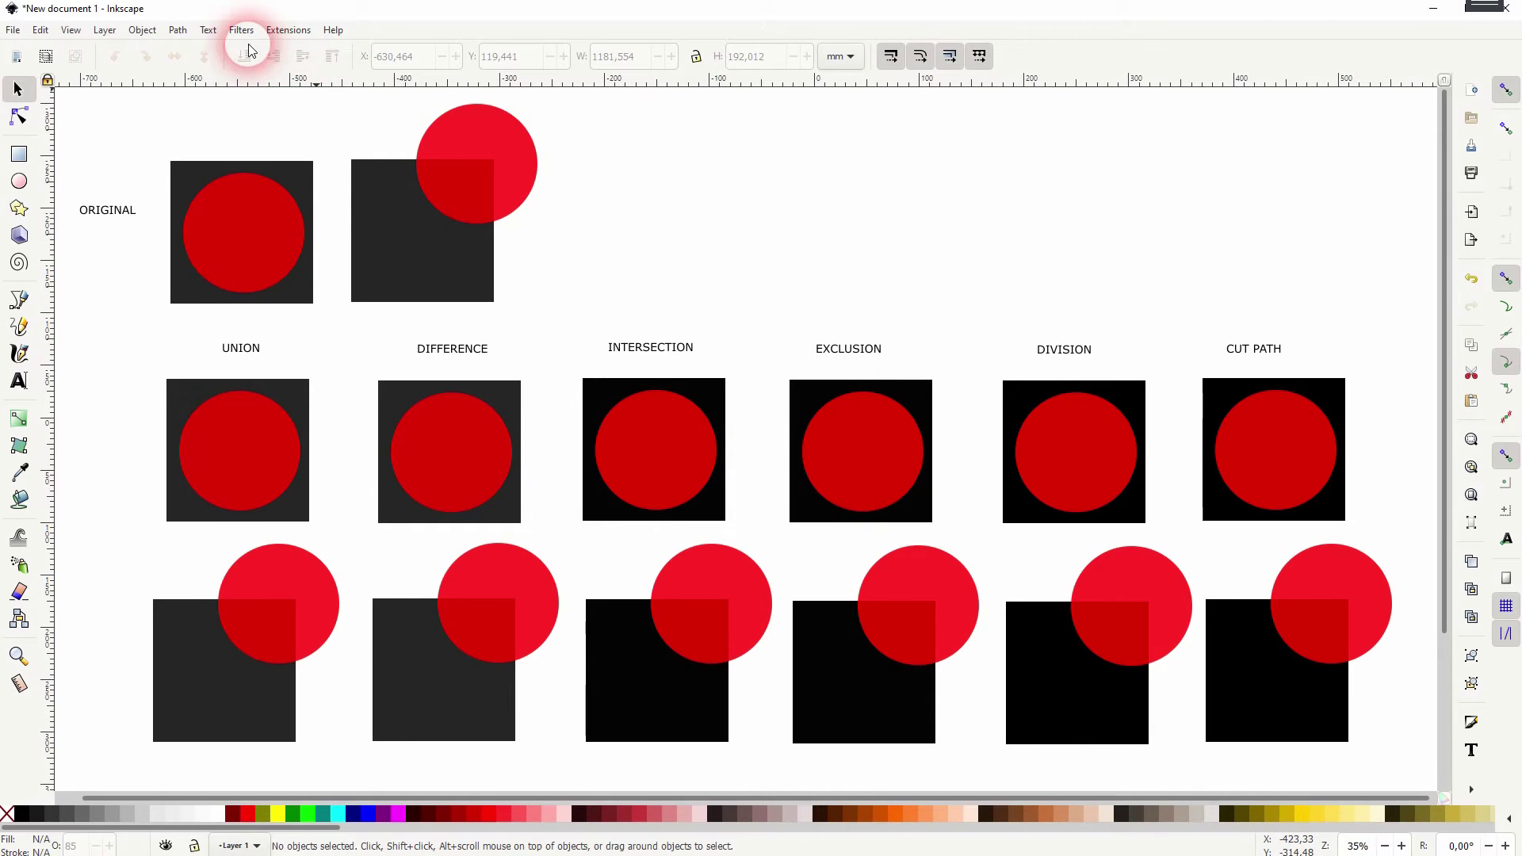
click(177, 31)
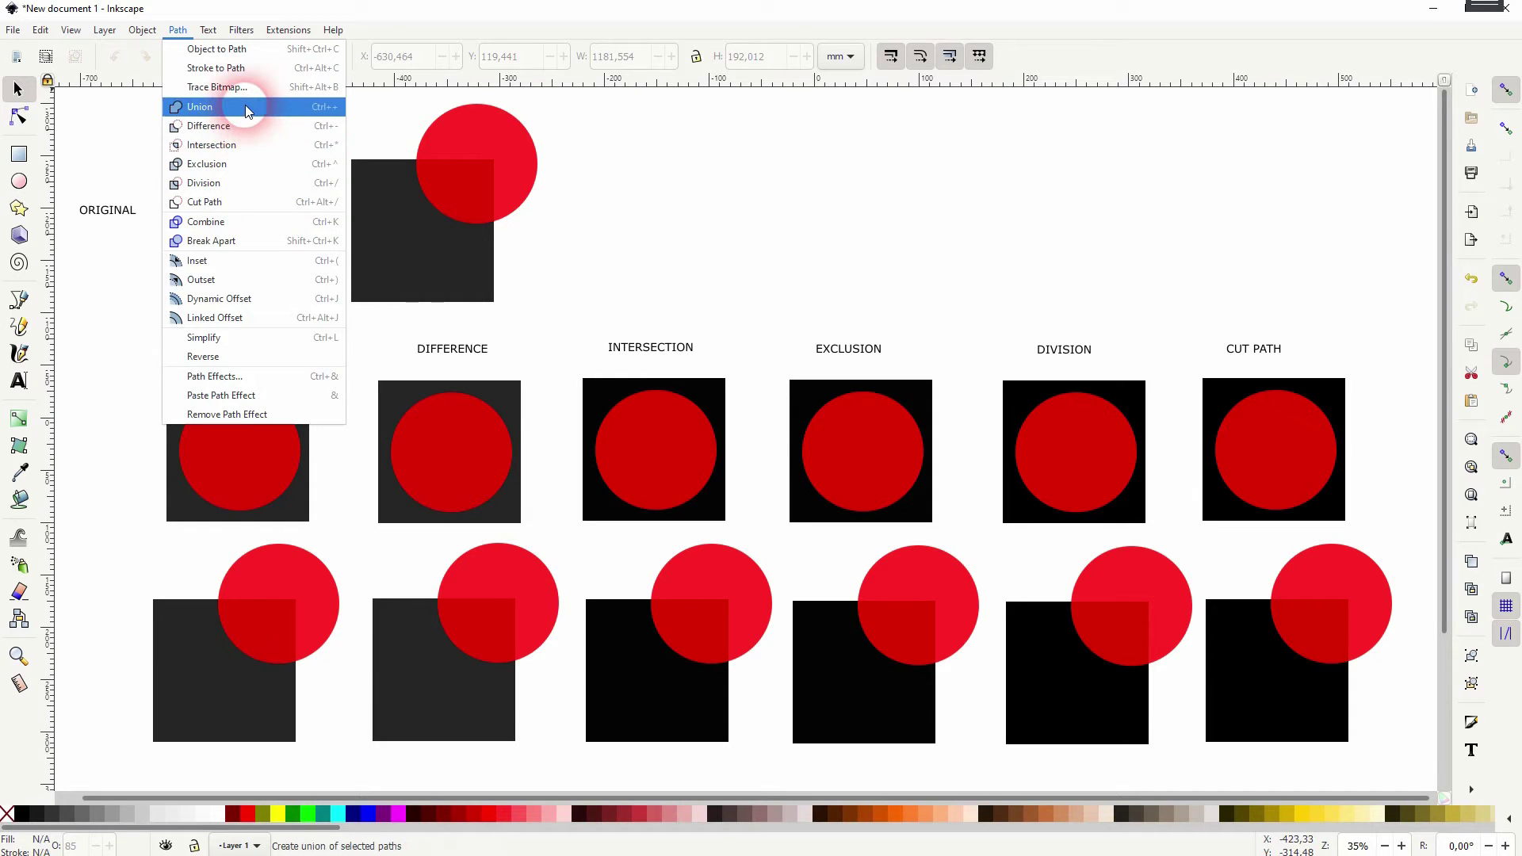
click(525, 132)
click(108, 220)
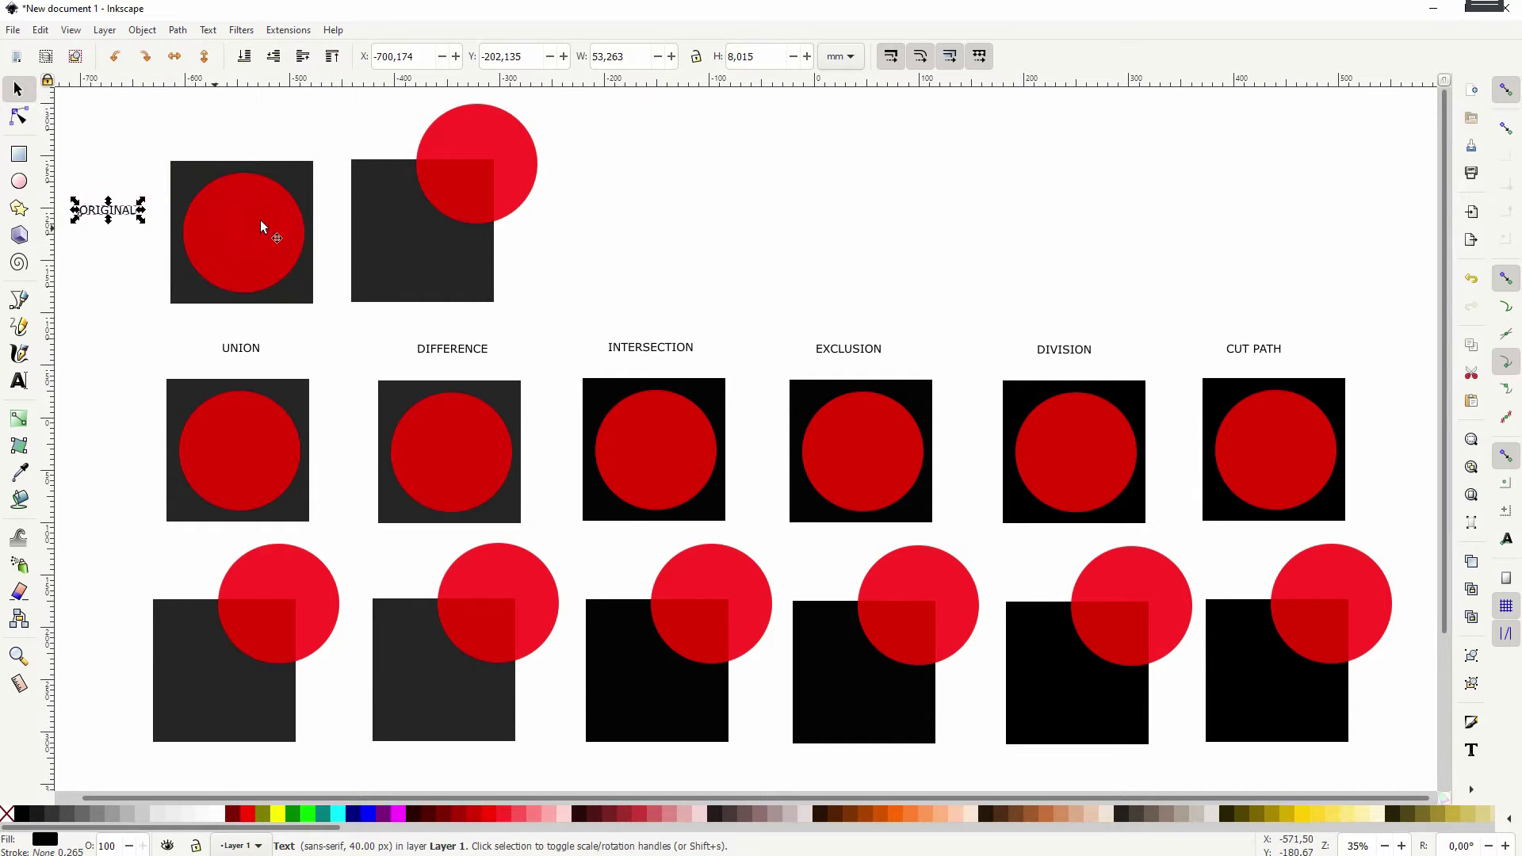
drag(153, 312, 615, 109)
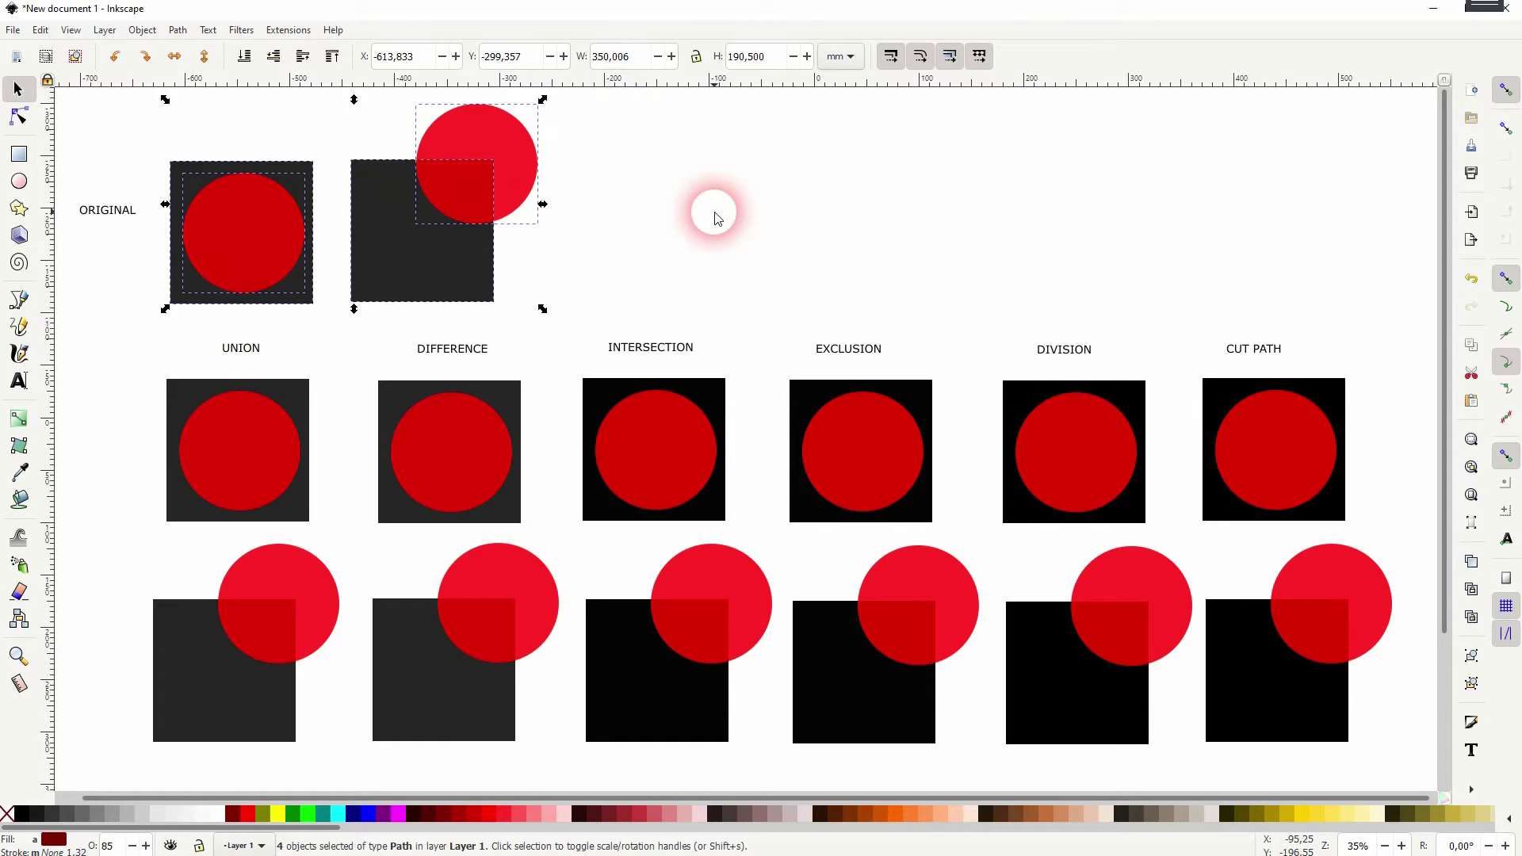
click(686, 231)
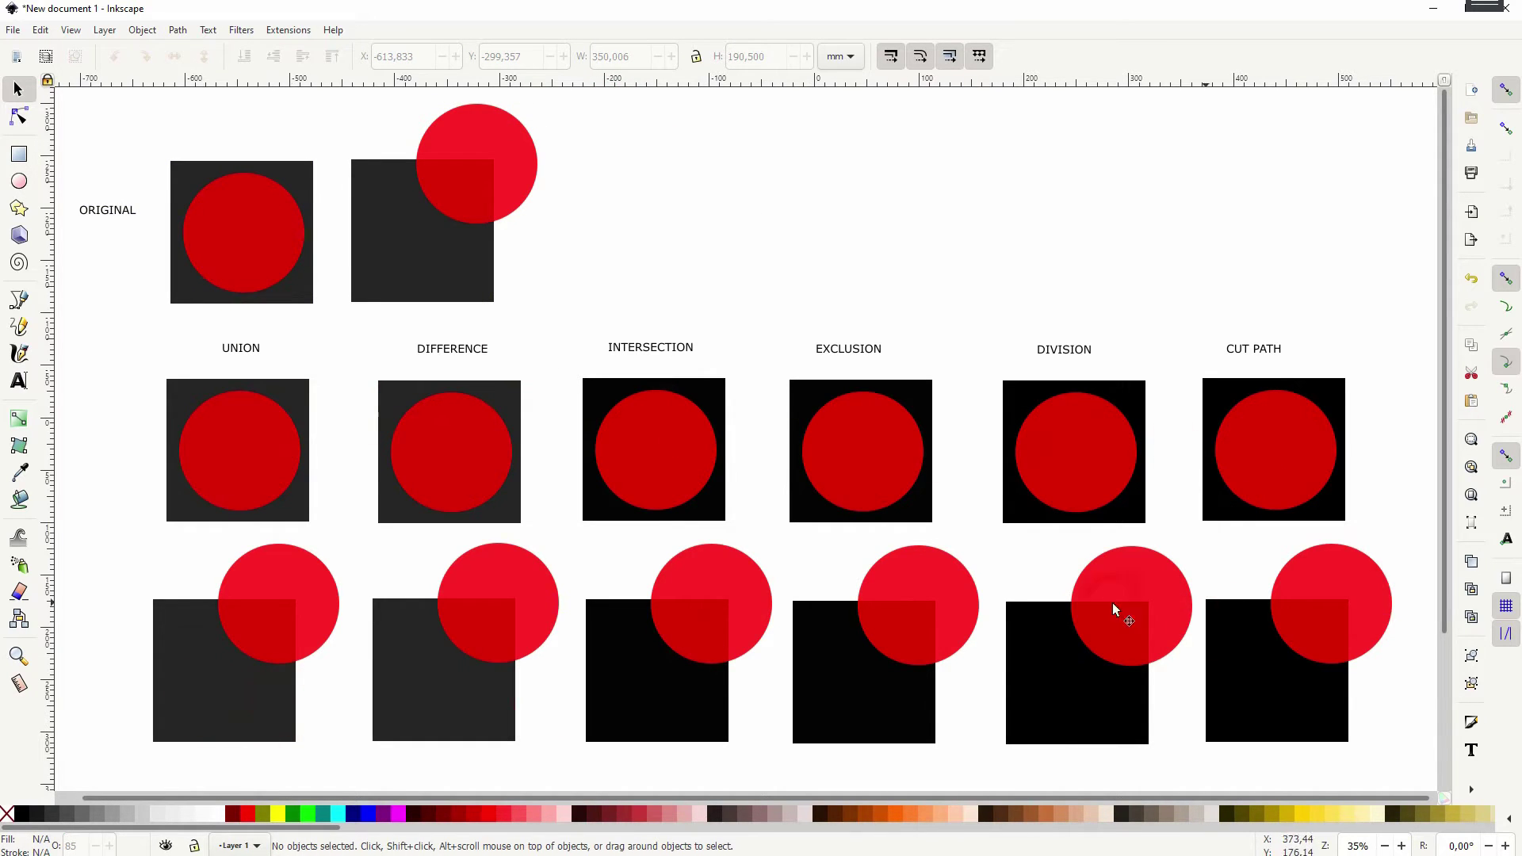
Step: Unite the upper UNION square and circle into one shape
drag(149, 370, 340, 529)
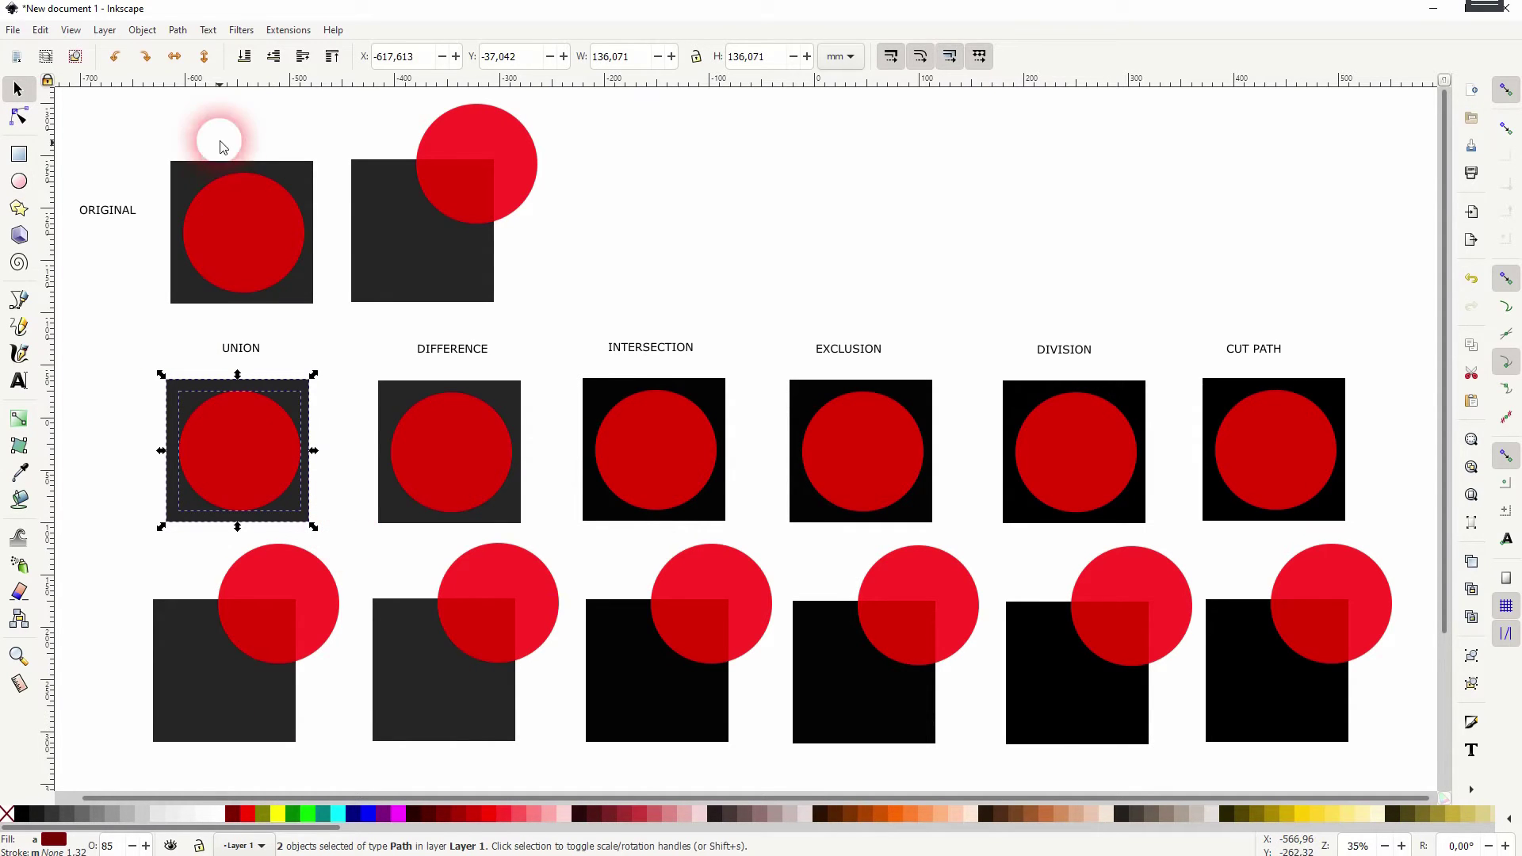
click(178, 30)
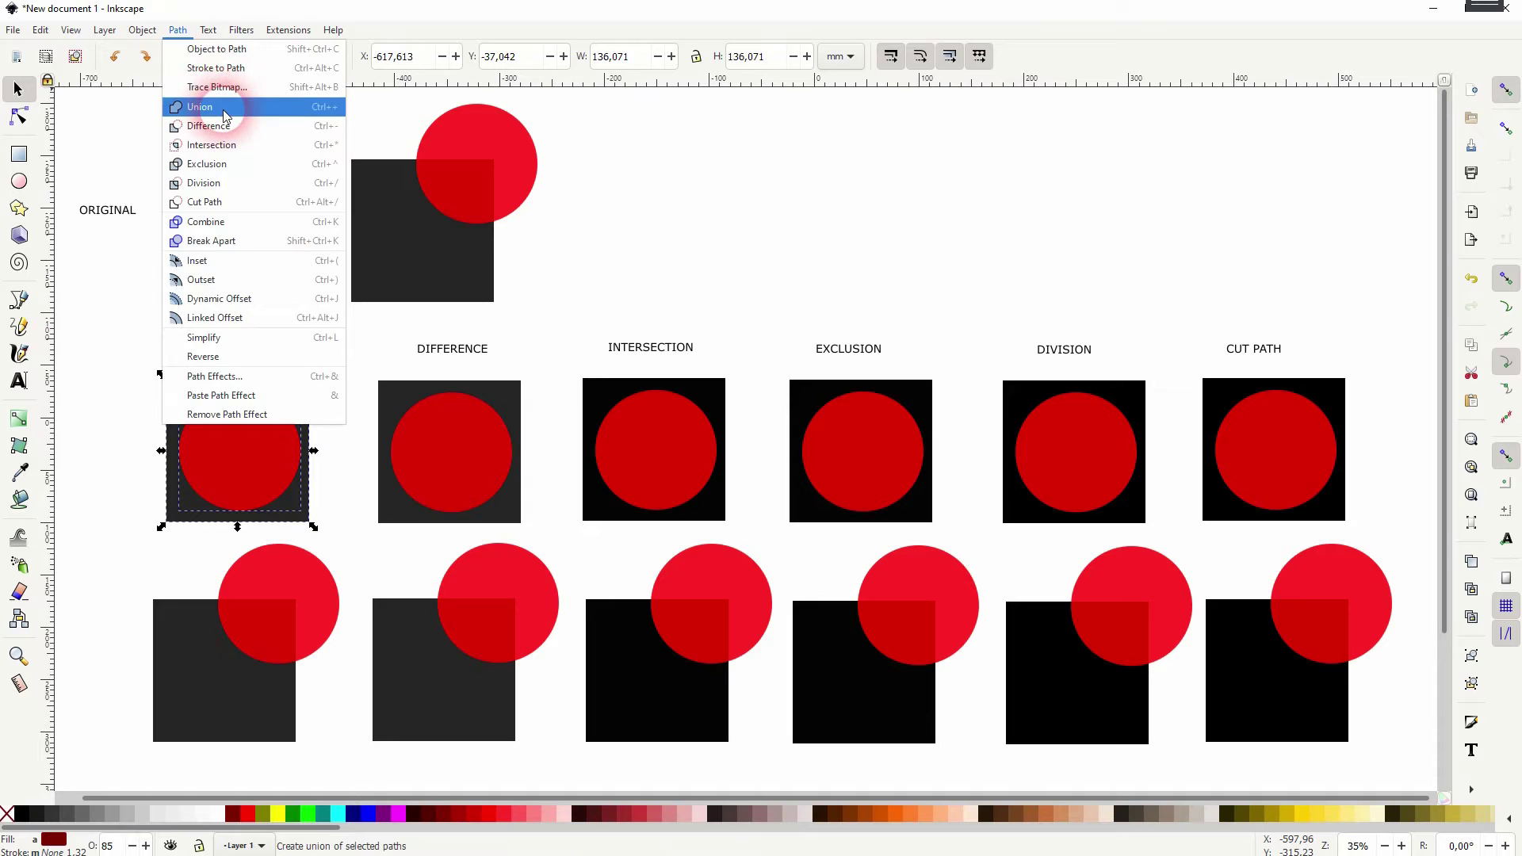
click(198, 103)
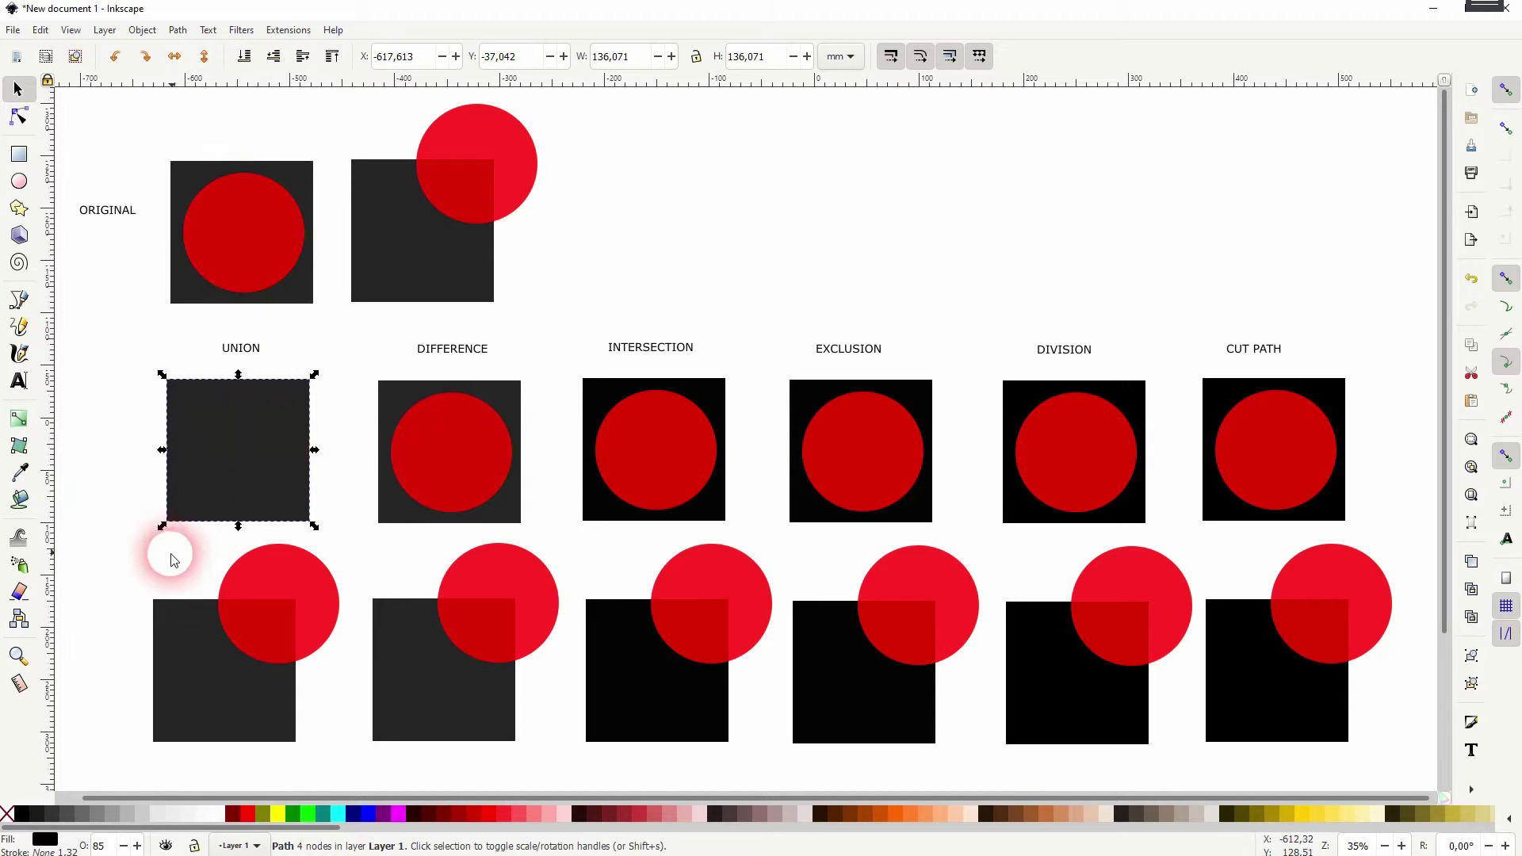
Step: Unite the lower UNION square and circle into one shape, then deselect
drag(136, 544, 356, 763)
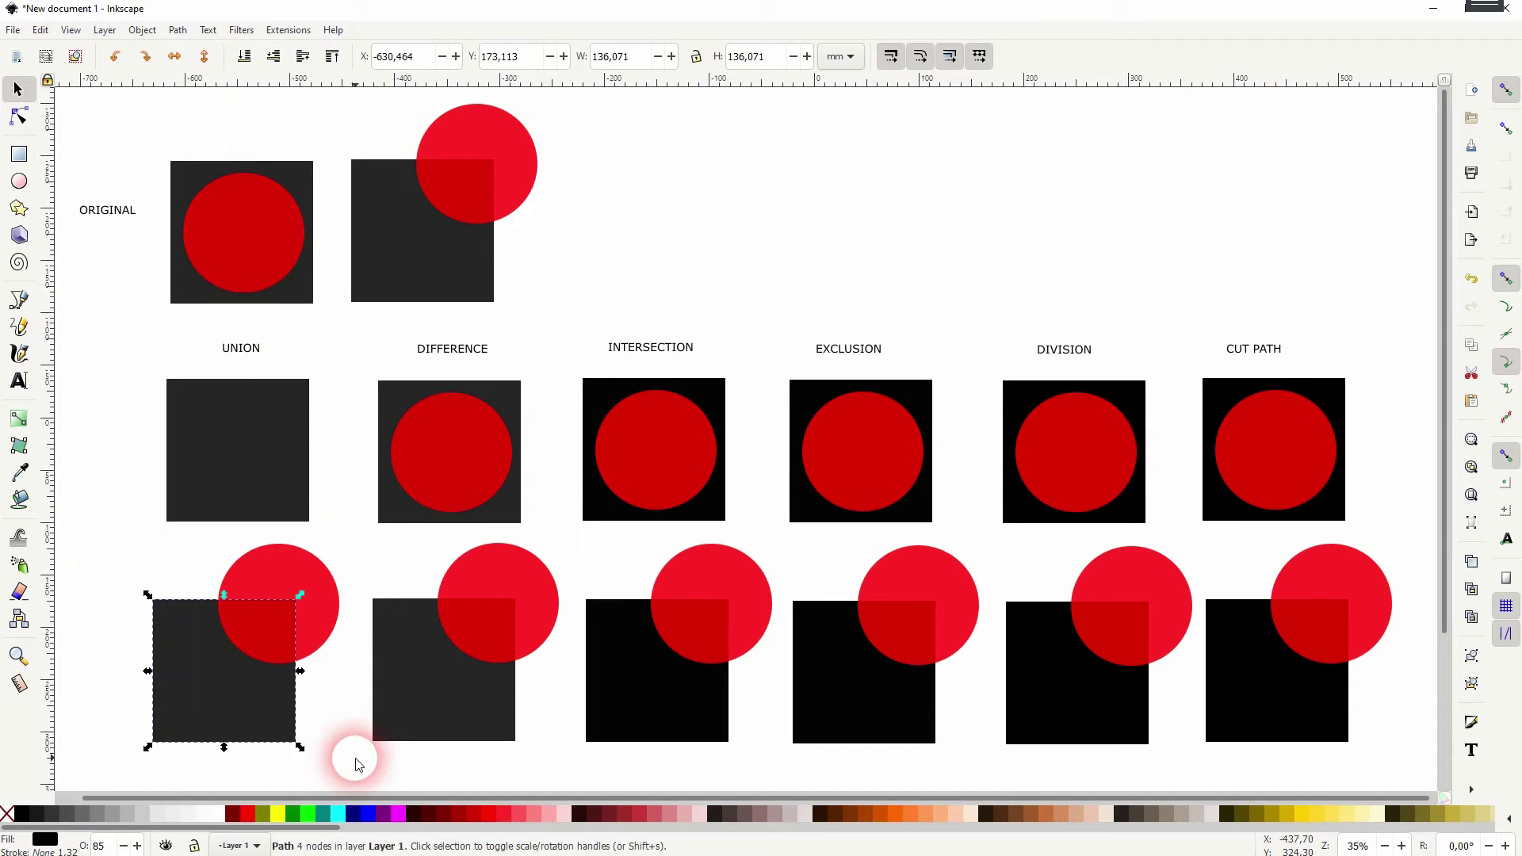
shift+click(285, 579)
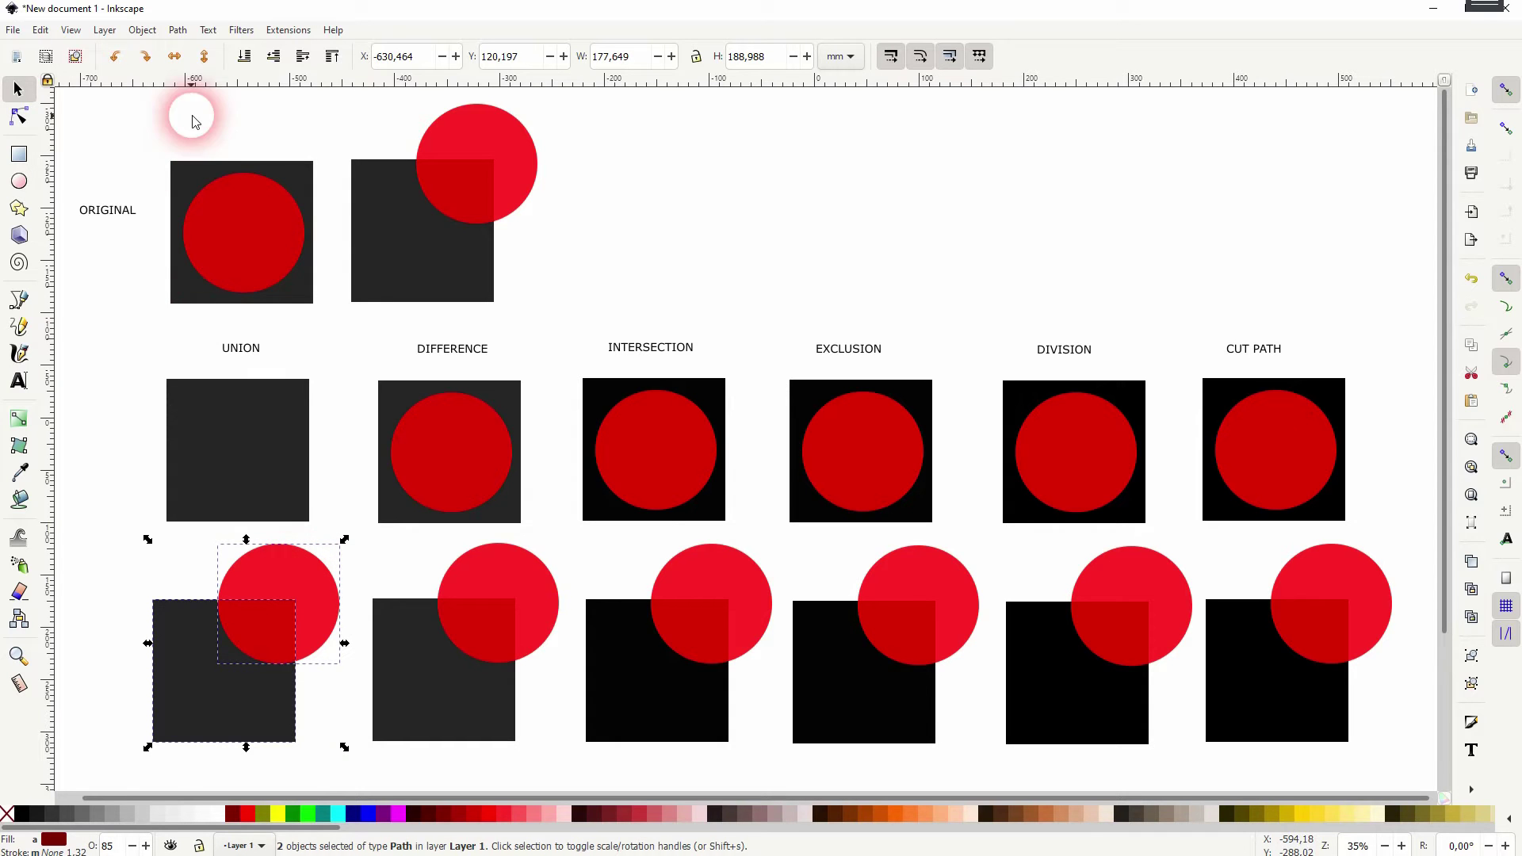
click(177, 30)
click(208, 107)
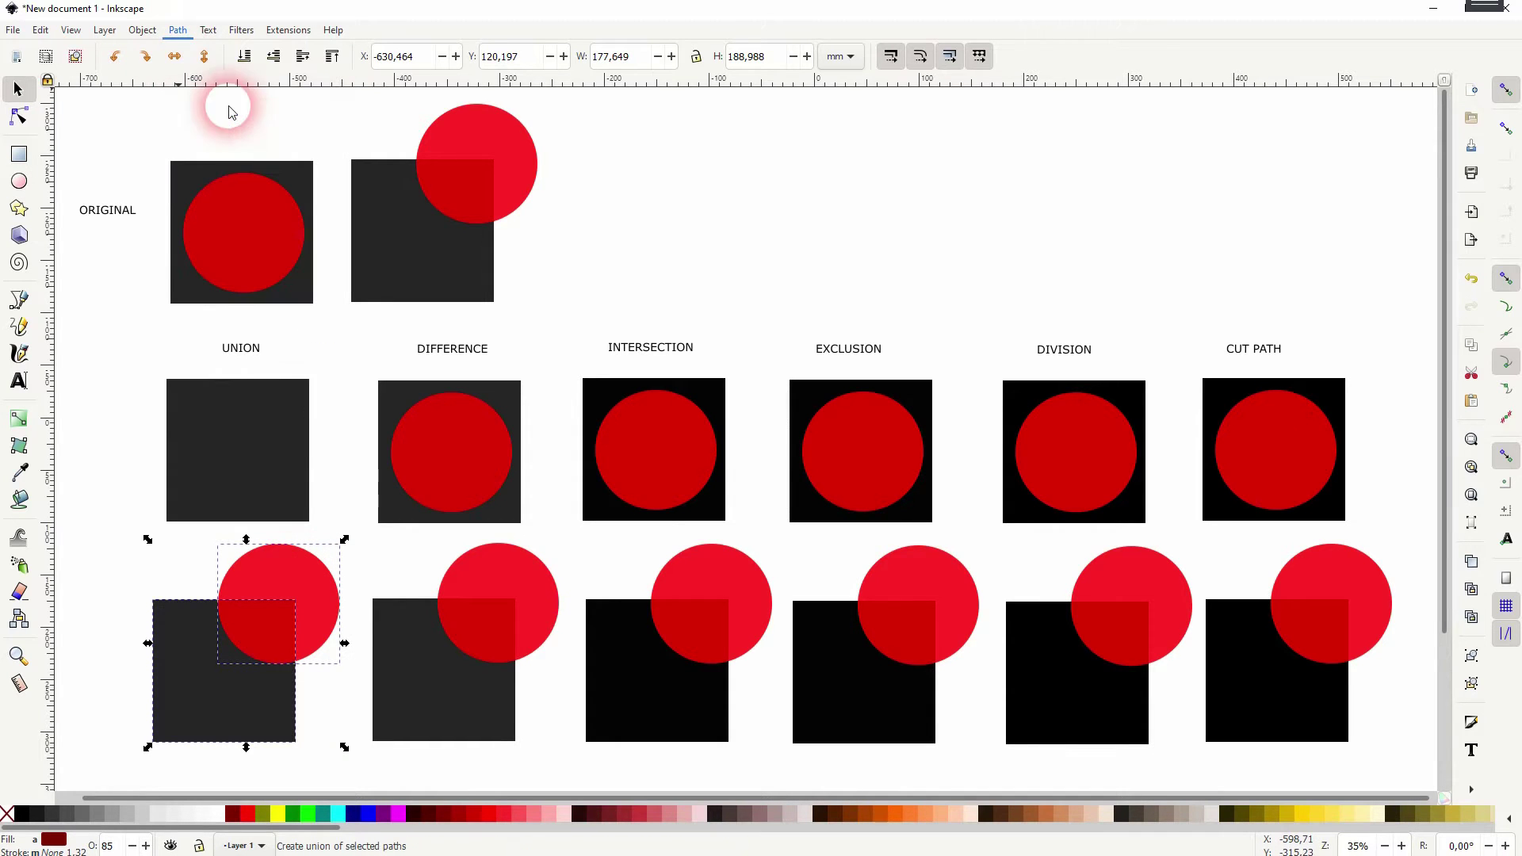
click(119, 521)
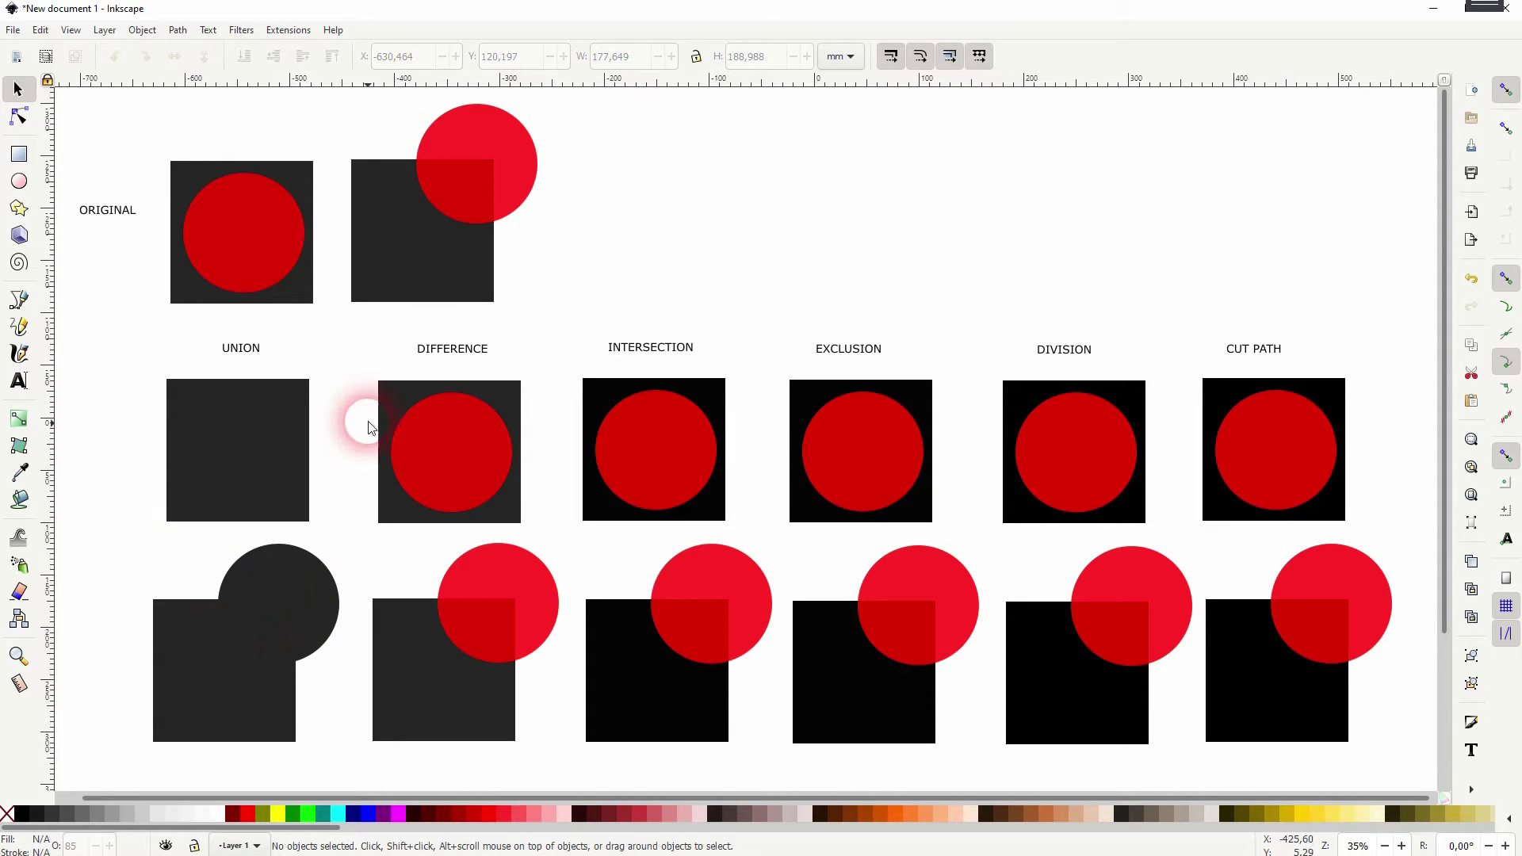
Step: Undo the last change, then subtract the circle from the upper DIFFERENCE square
key(ctrl+z)
drag(361, 370, 535, 531)
click(178, 30)
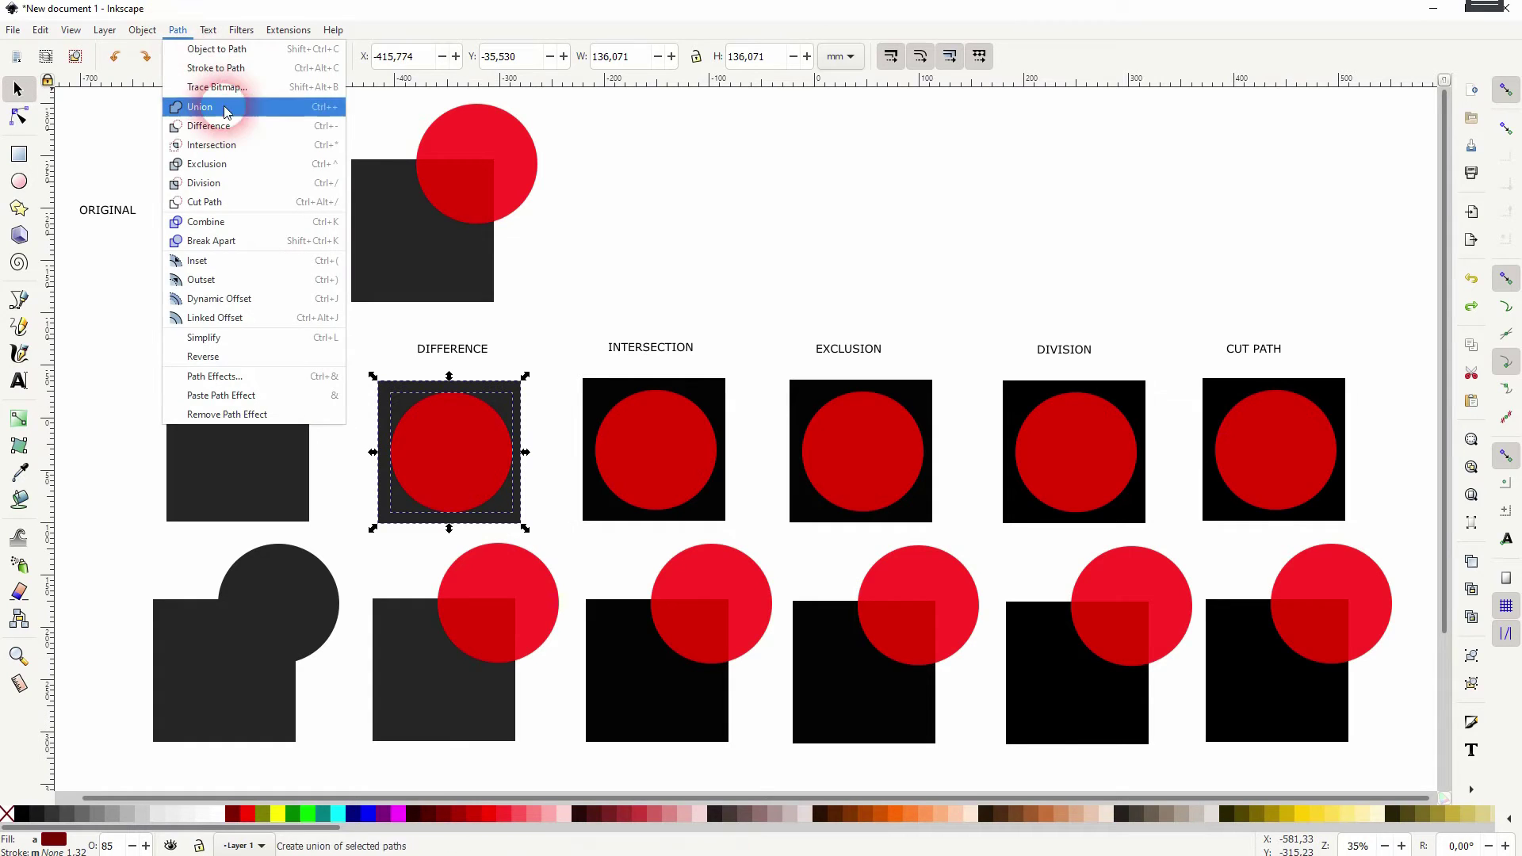
click(228, 125)
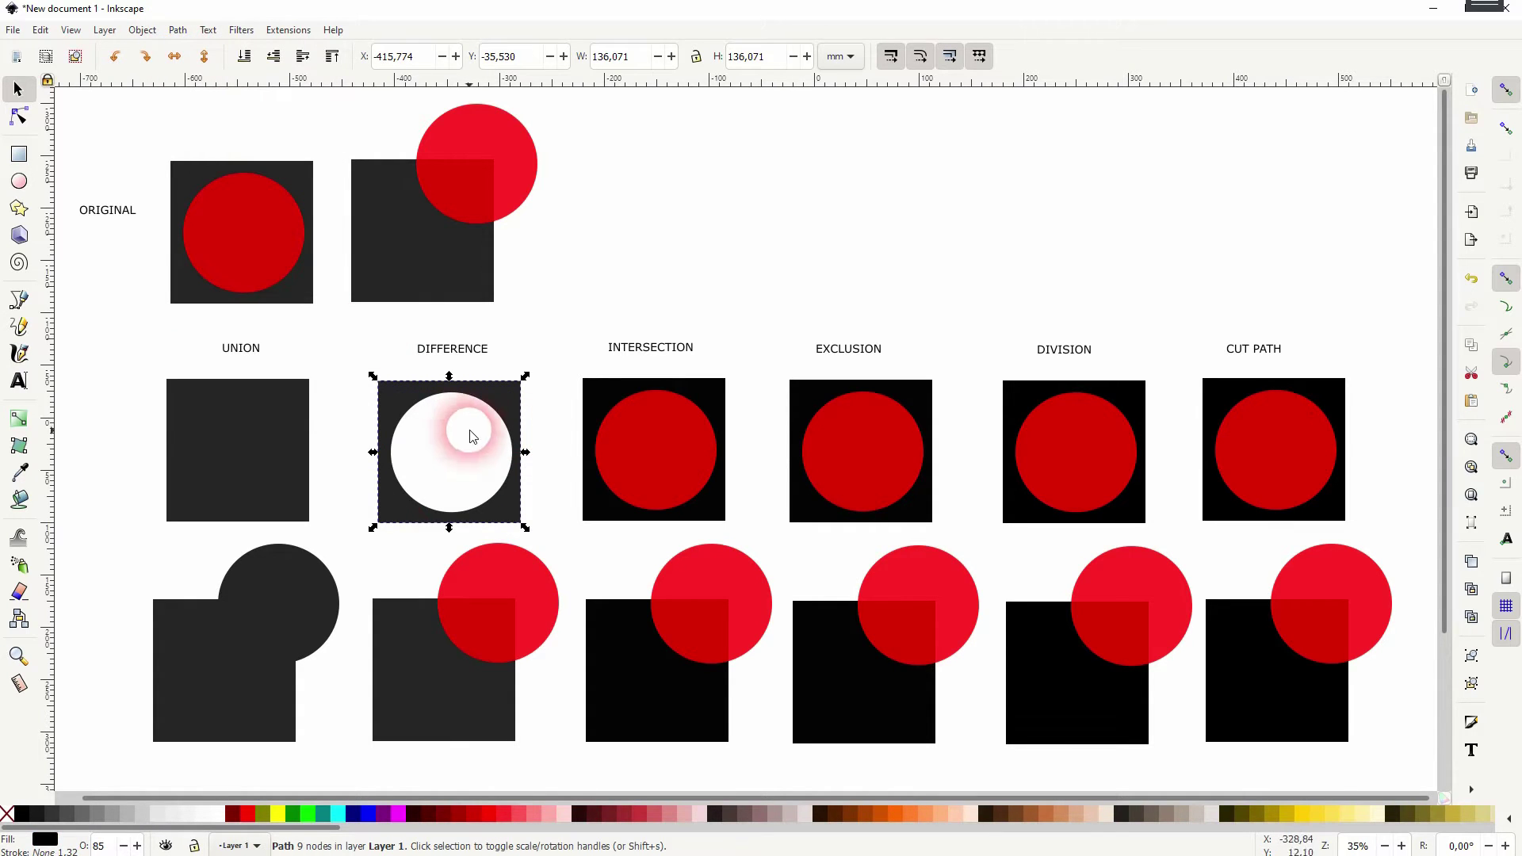
click(364, 745)
Step: Subtract the circle from the lower DIFFERENCE square, leaving a corner bite
drag(359, 753, 569, 542)
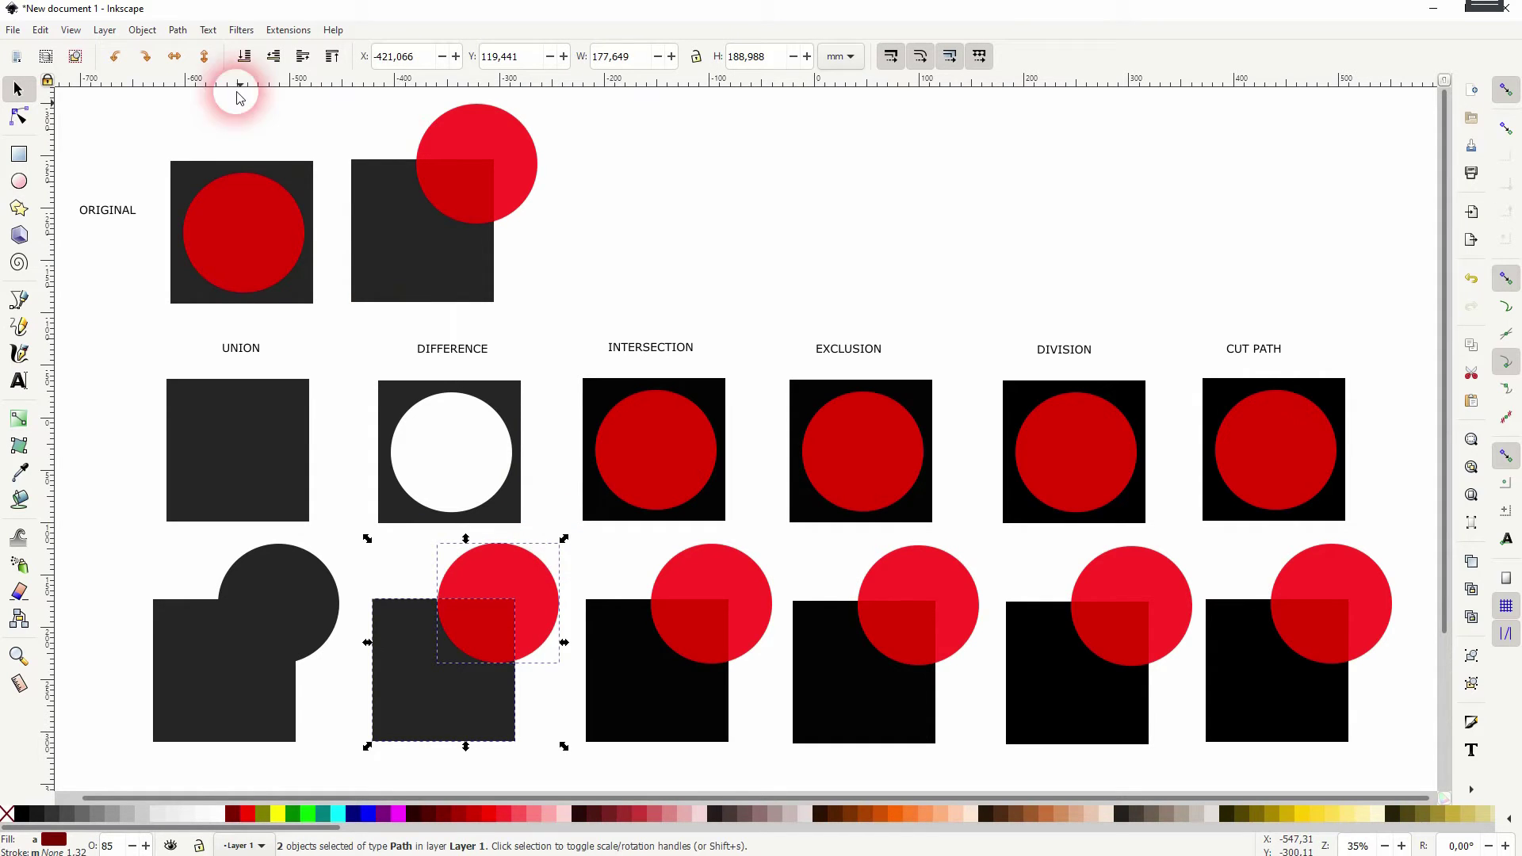
click(177, 29)
click(214, 127)
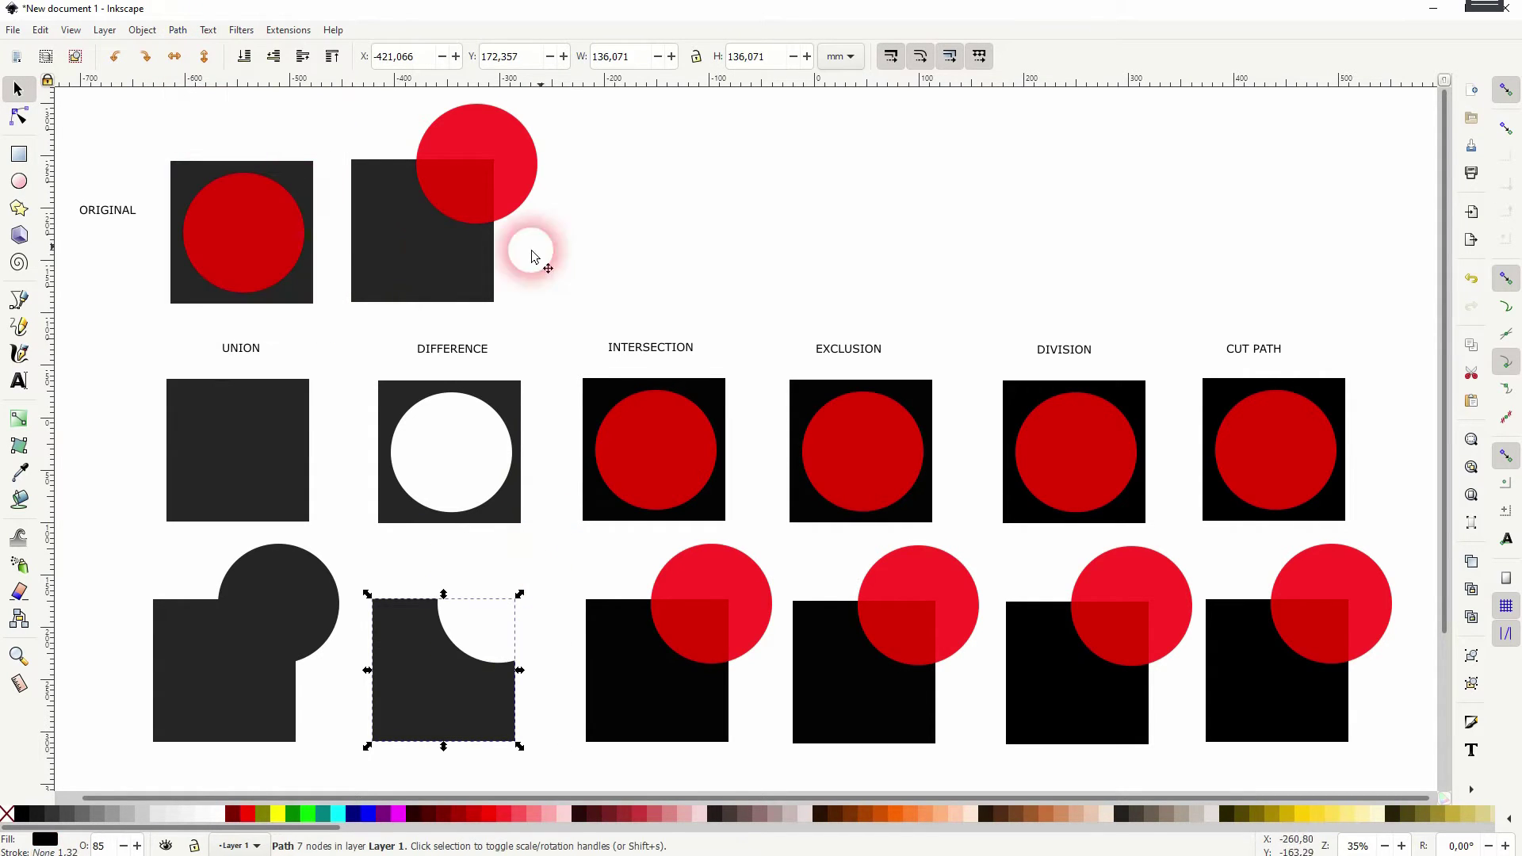
click(483, 682)
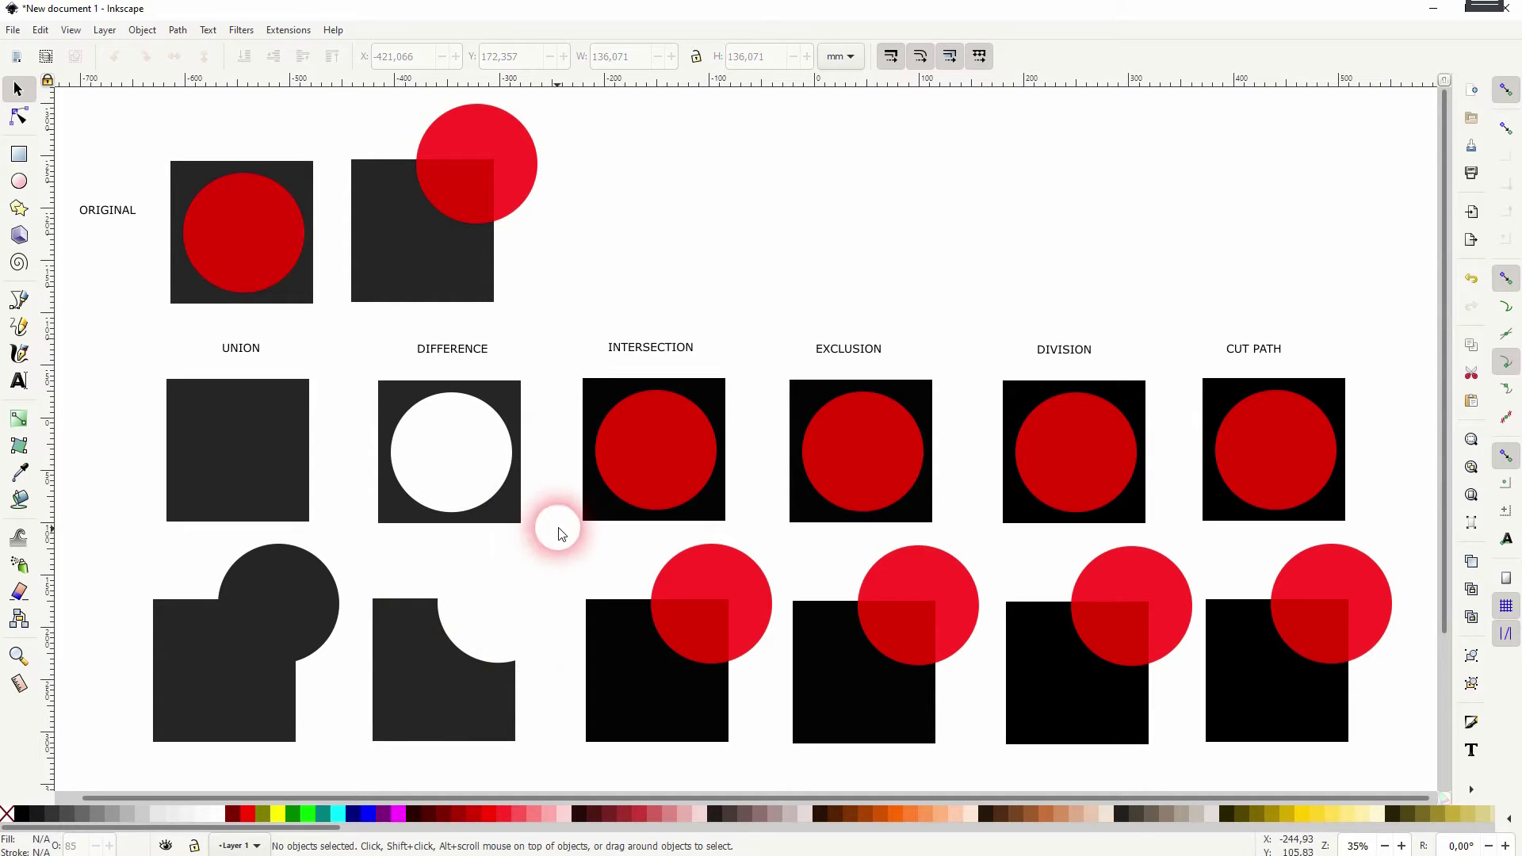
Step: Intersect the upper INTERSECTION square and circle, keeping only the dark circle
drag(561, 530, 749, 369)
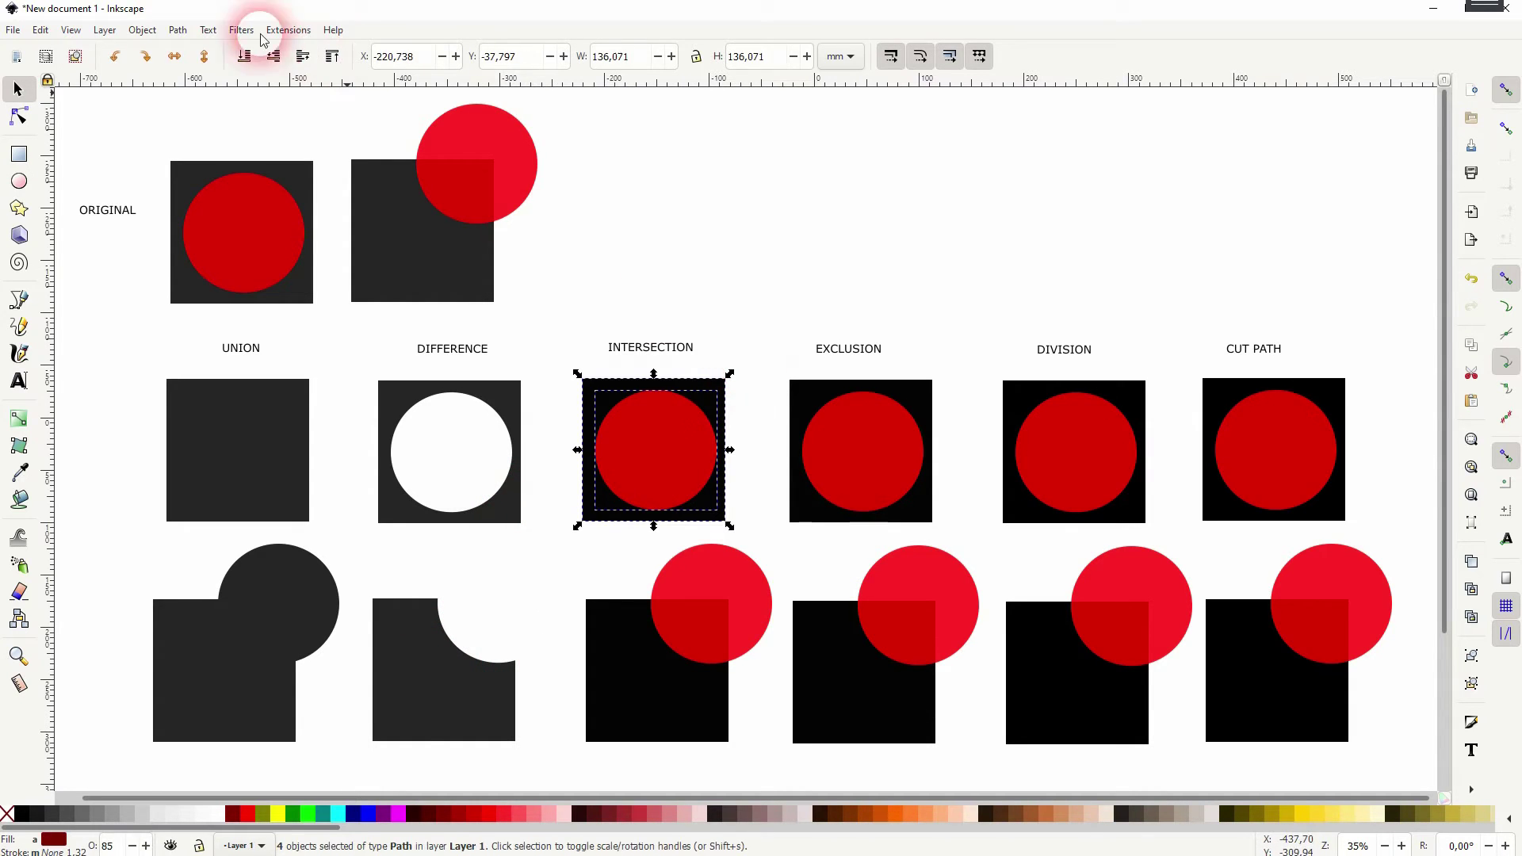
click(142, 30)
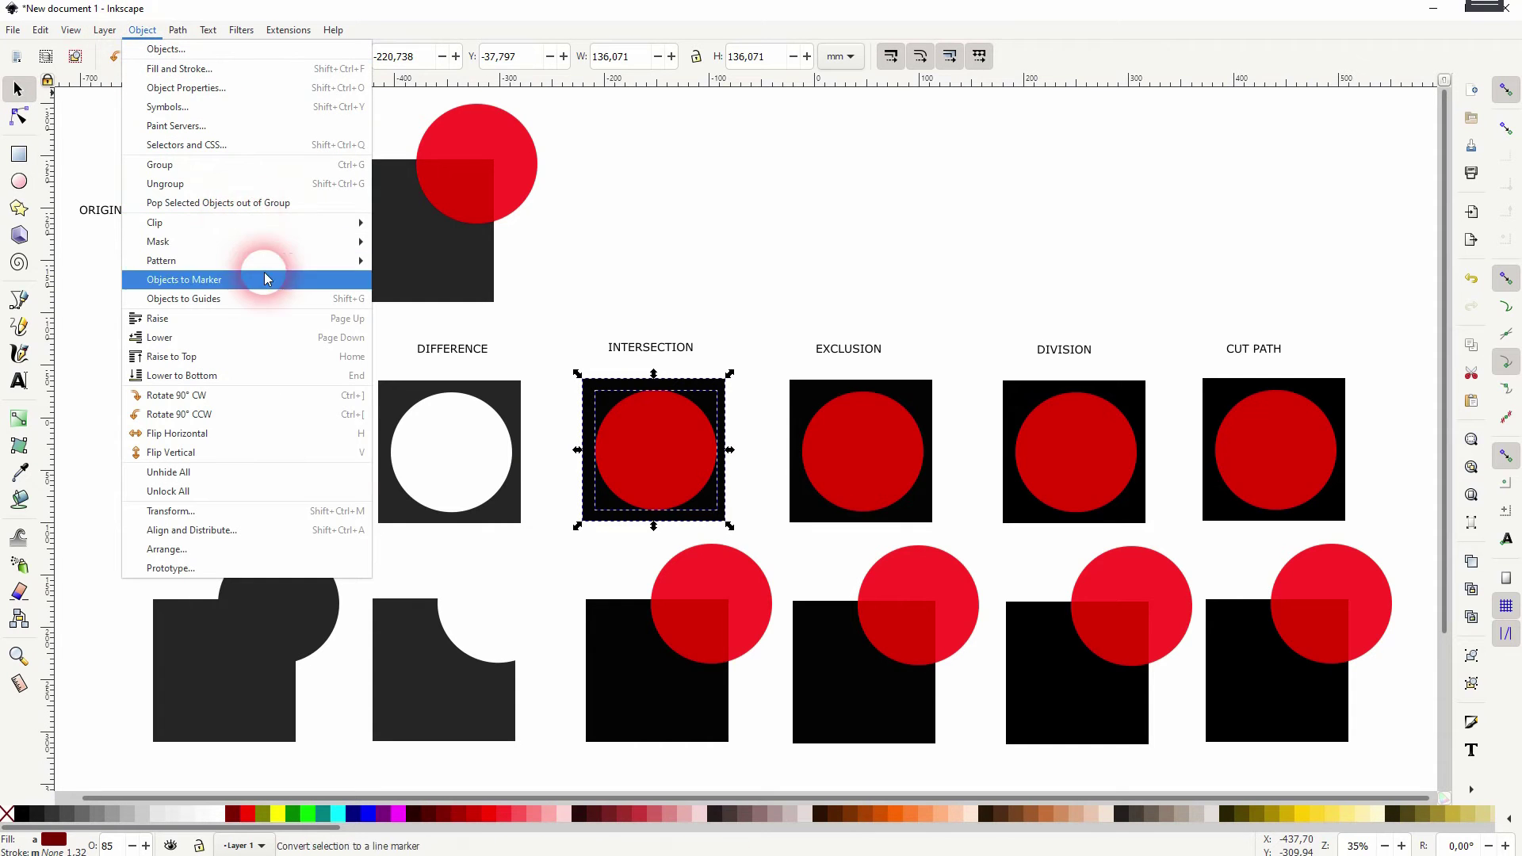
mouse_move(178, 31)
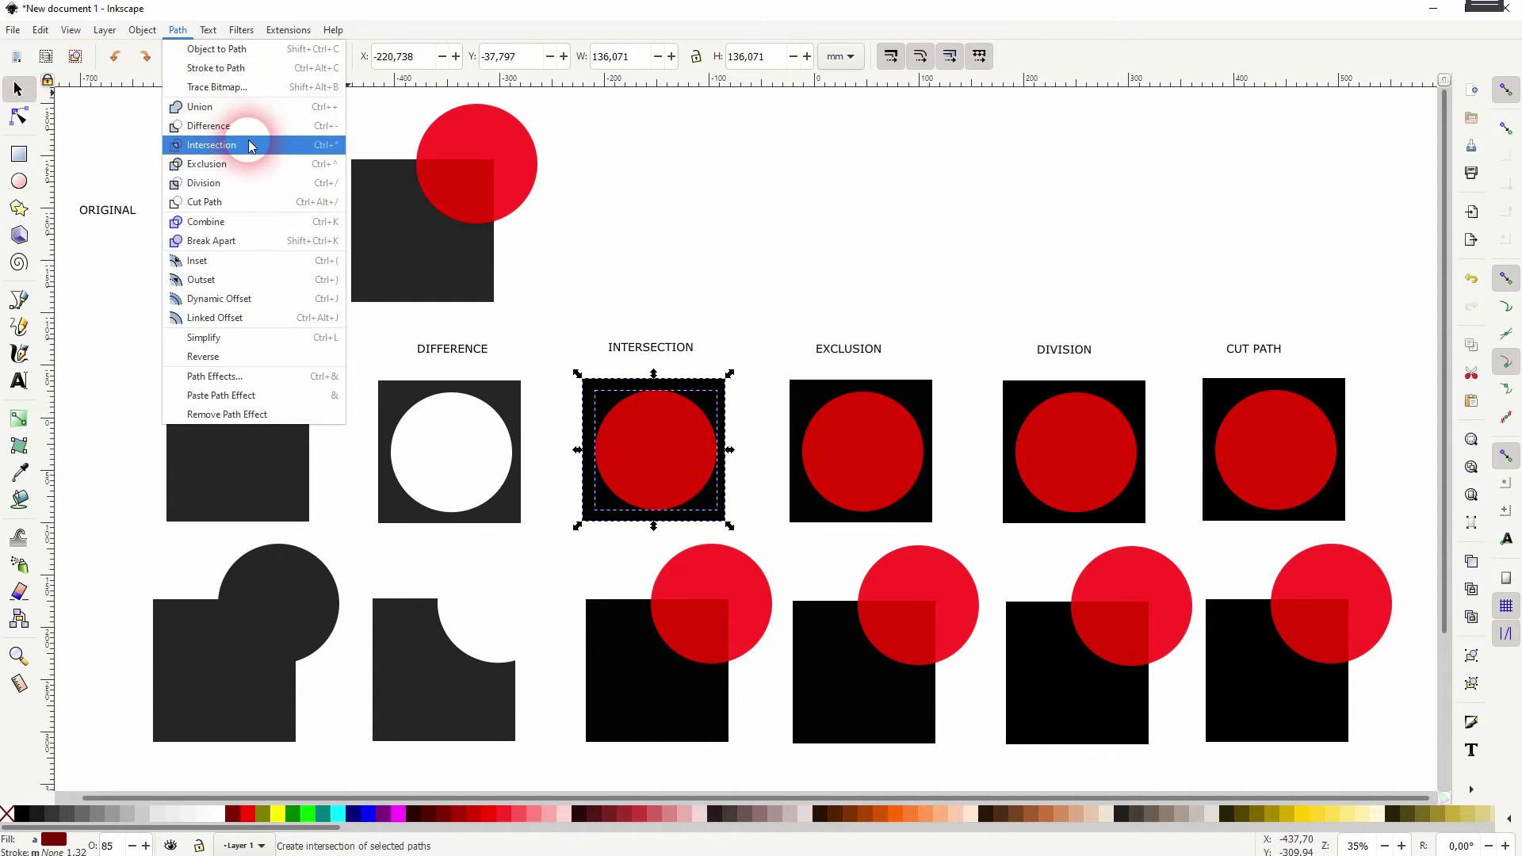
click(250, 144)
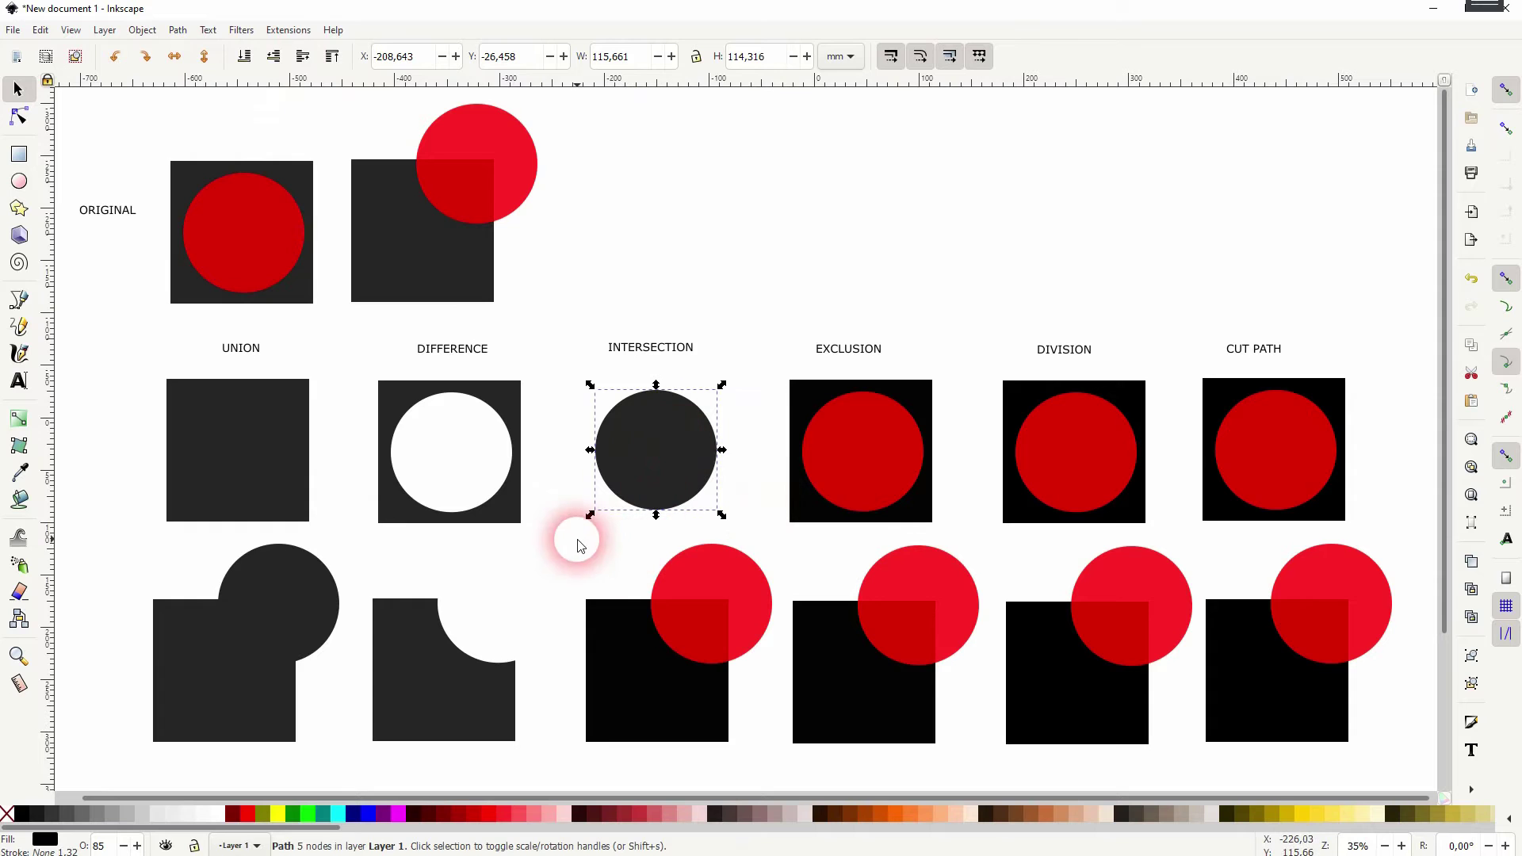
Step: Intersect the lower INTERSECTION pair, leaving a quarter-circle wedge, then deselect
drag(577, 535, 773, 757)
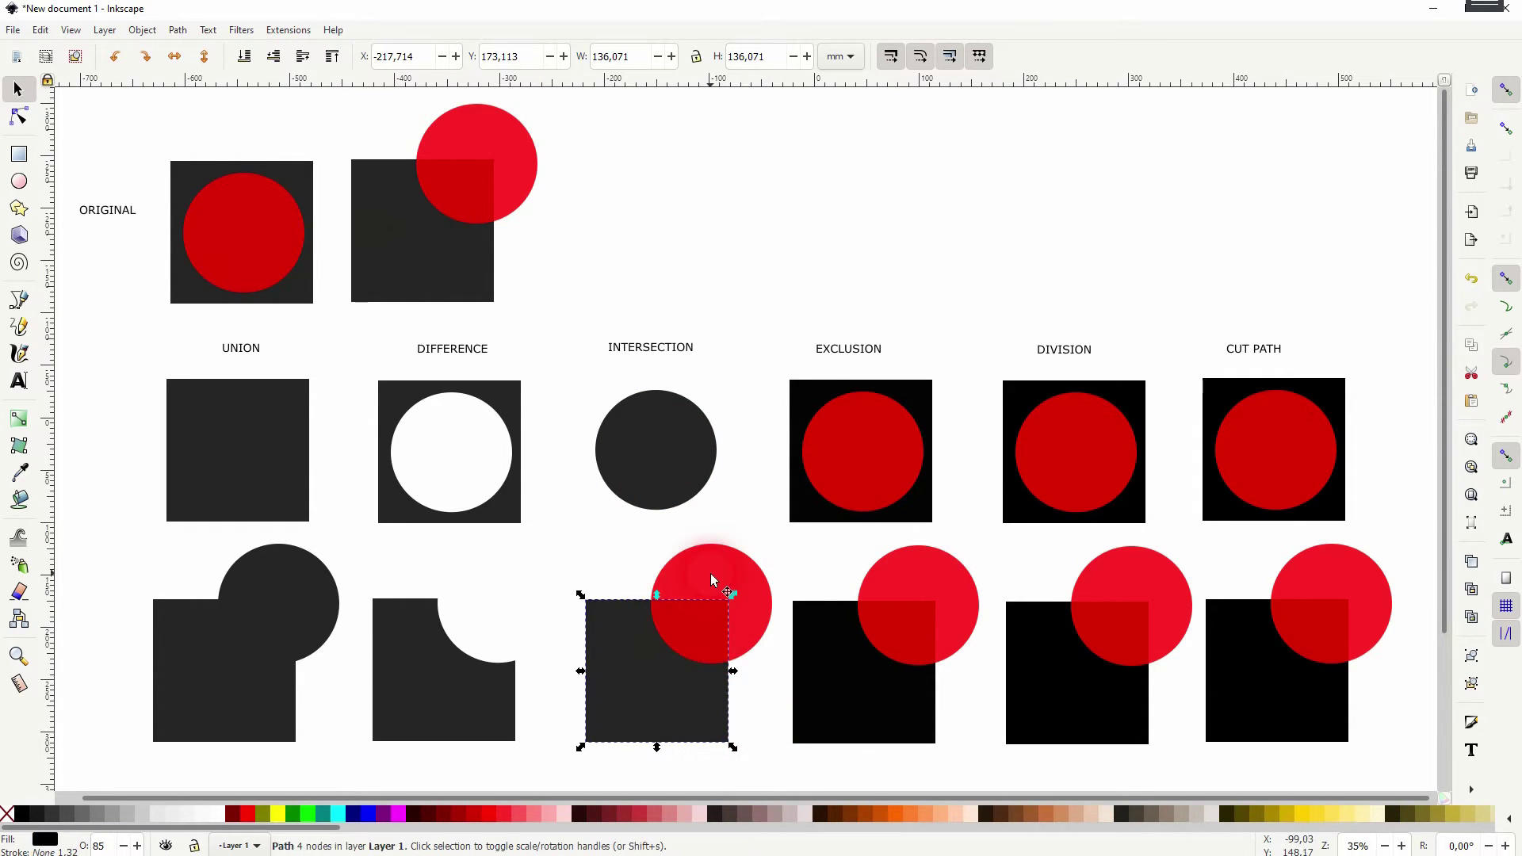
click(177, 35)
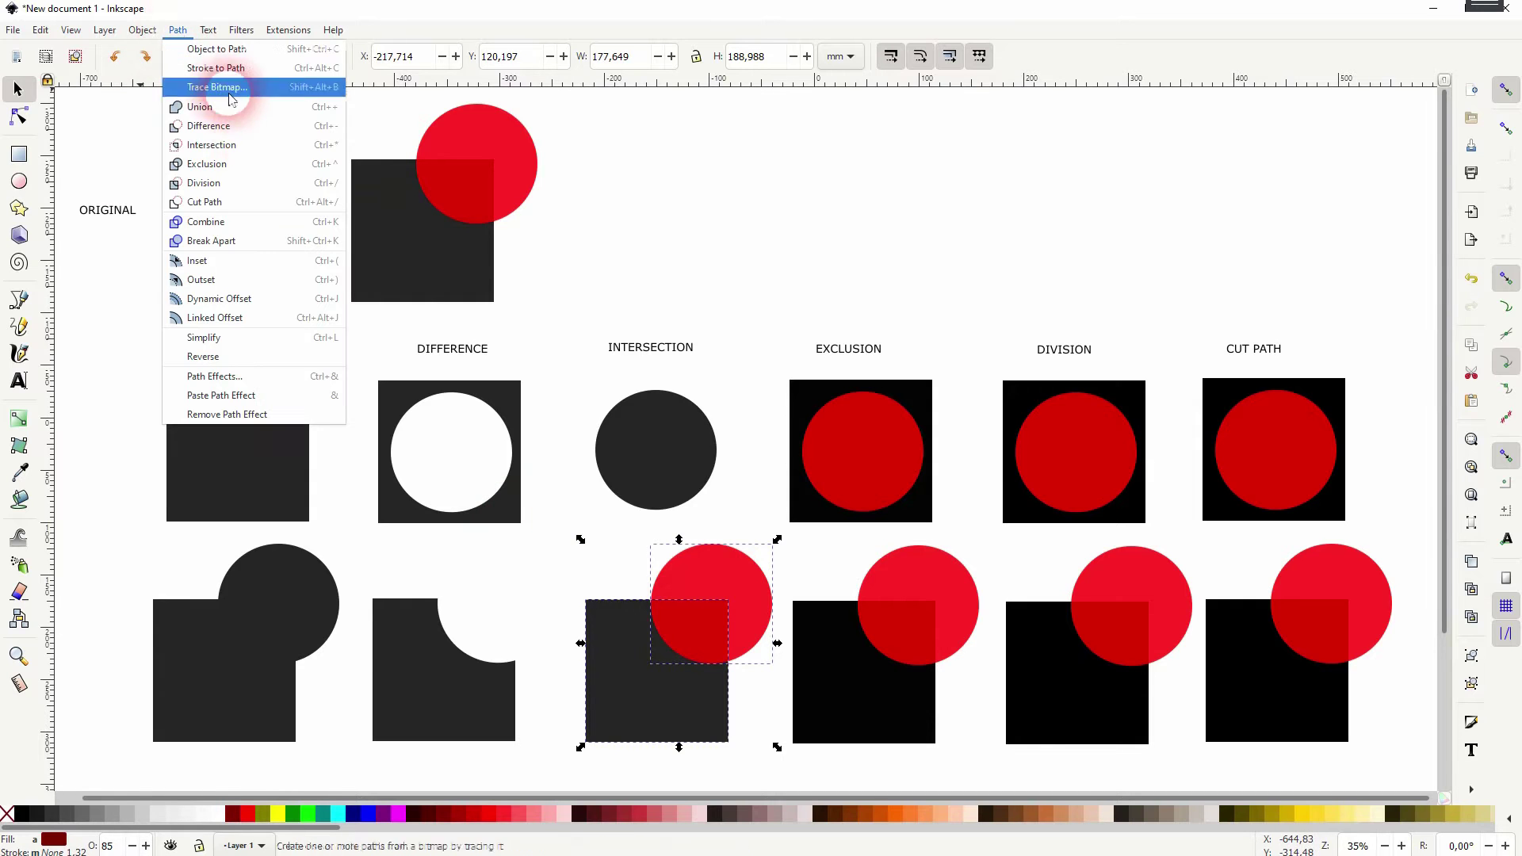
click(253, 138)
click(682, 716)
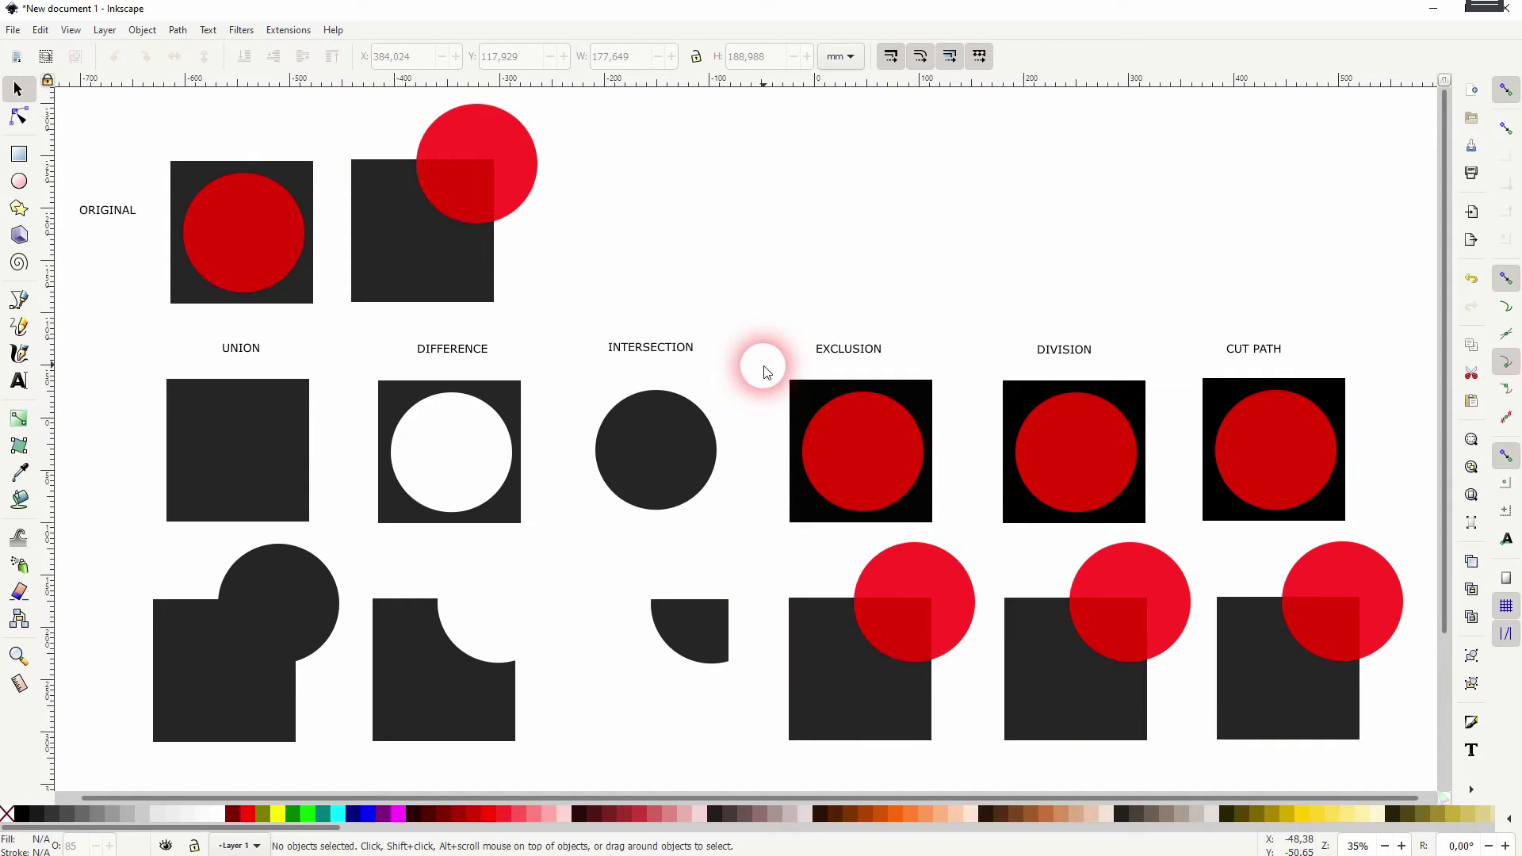
Step: Apply Exclusion to the upper EXCLUSION square and circle
drag(754, 535, 968, 354)
click(142, 29)
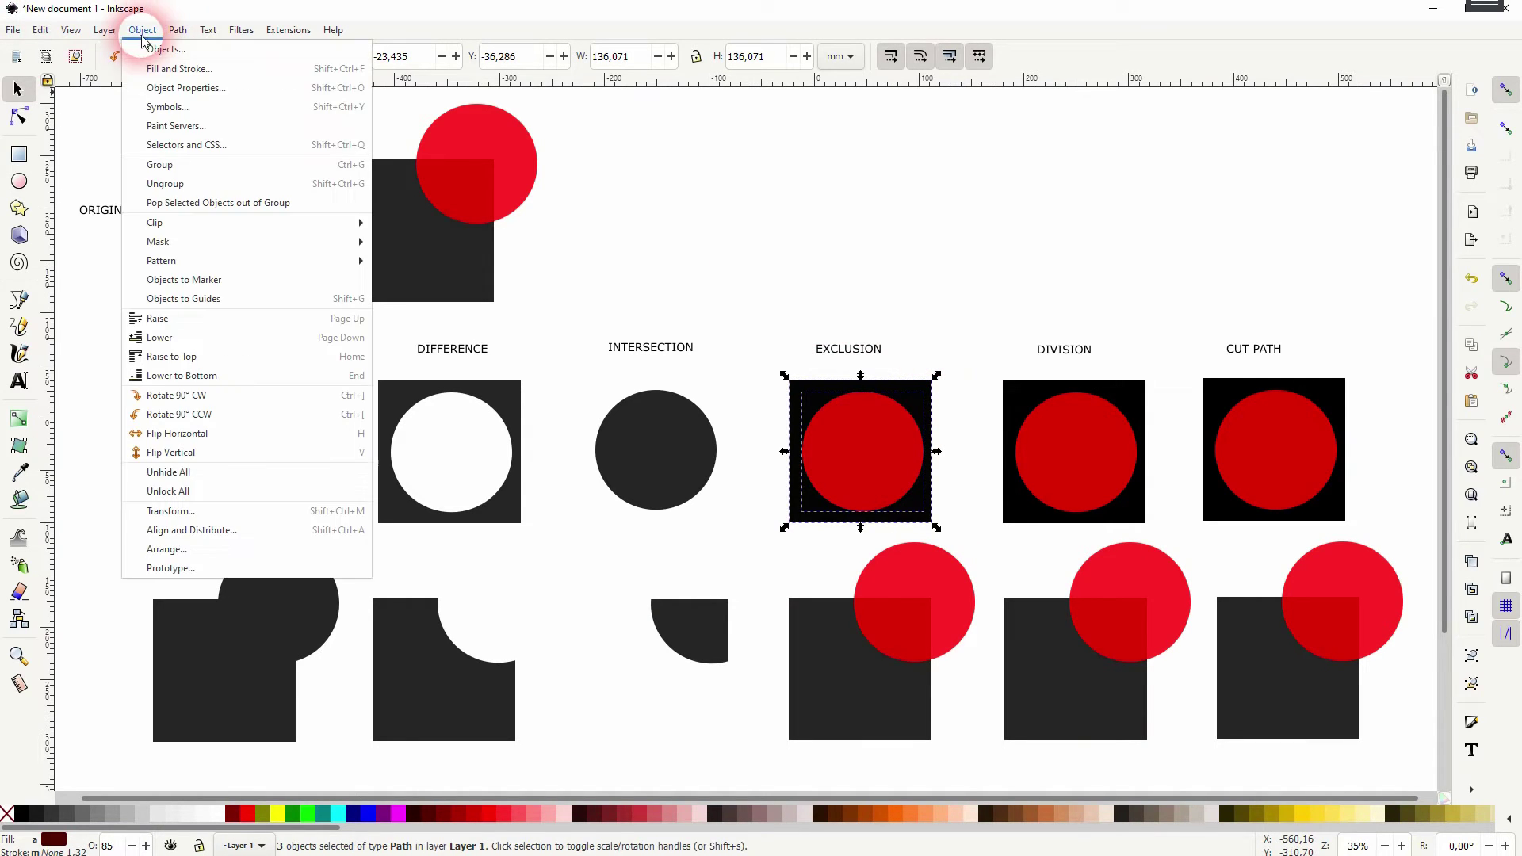
mouse_move(177, 30)
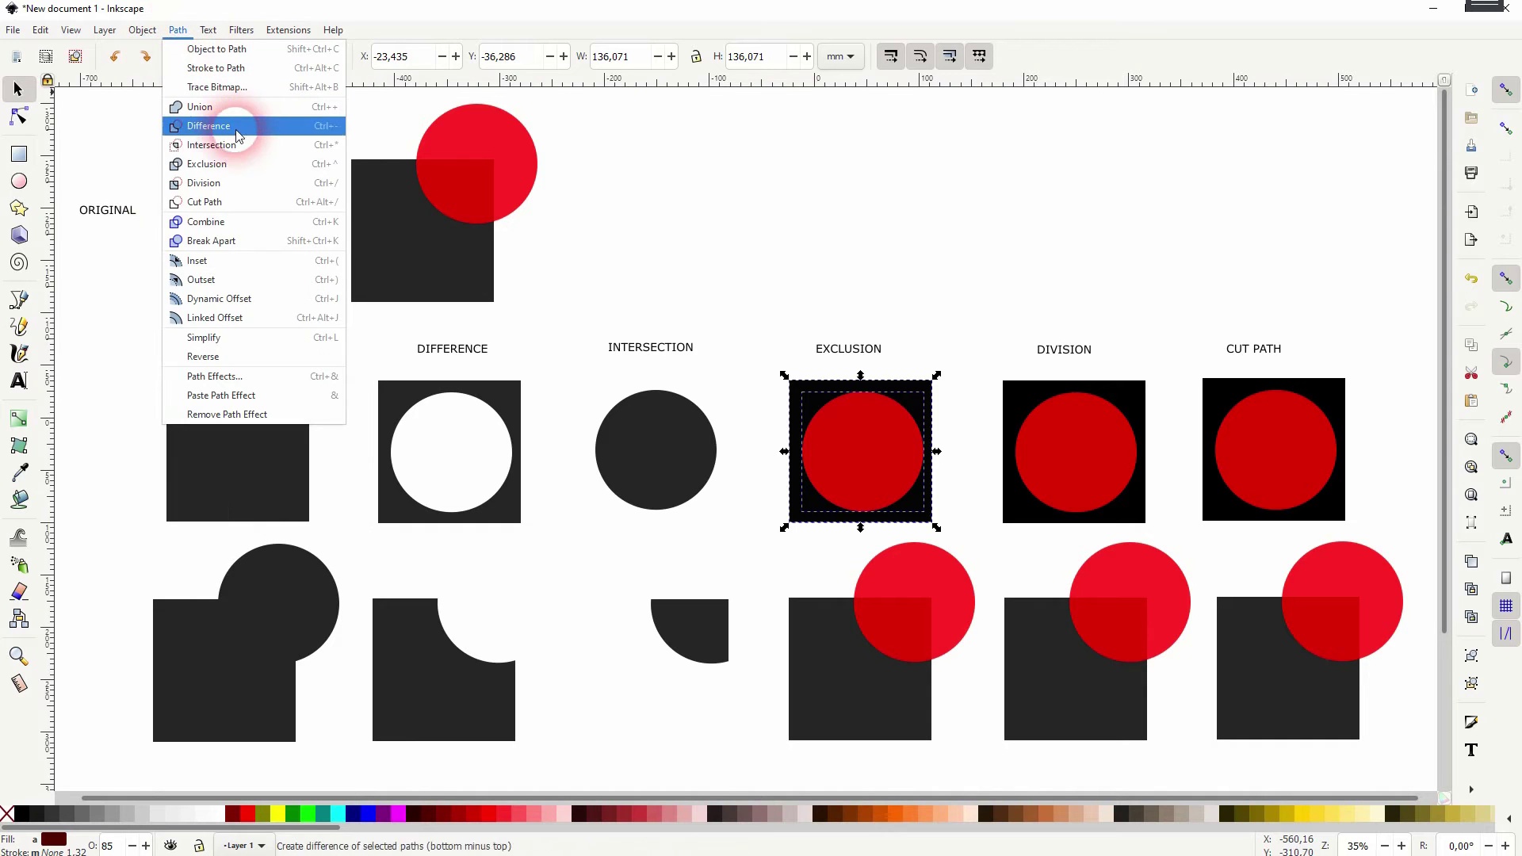
click(214, 164)
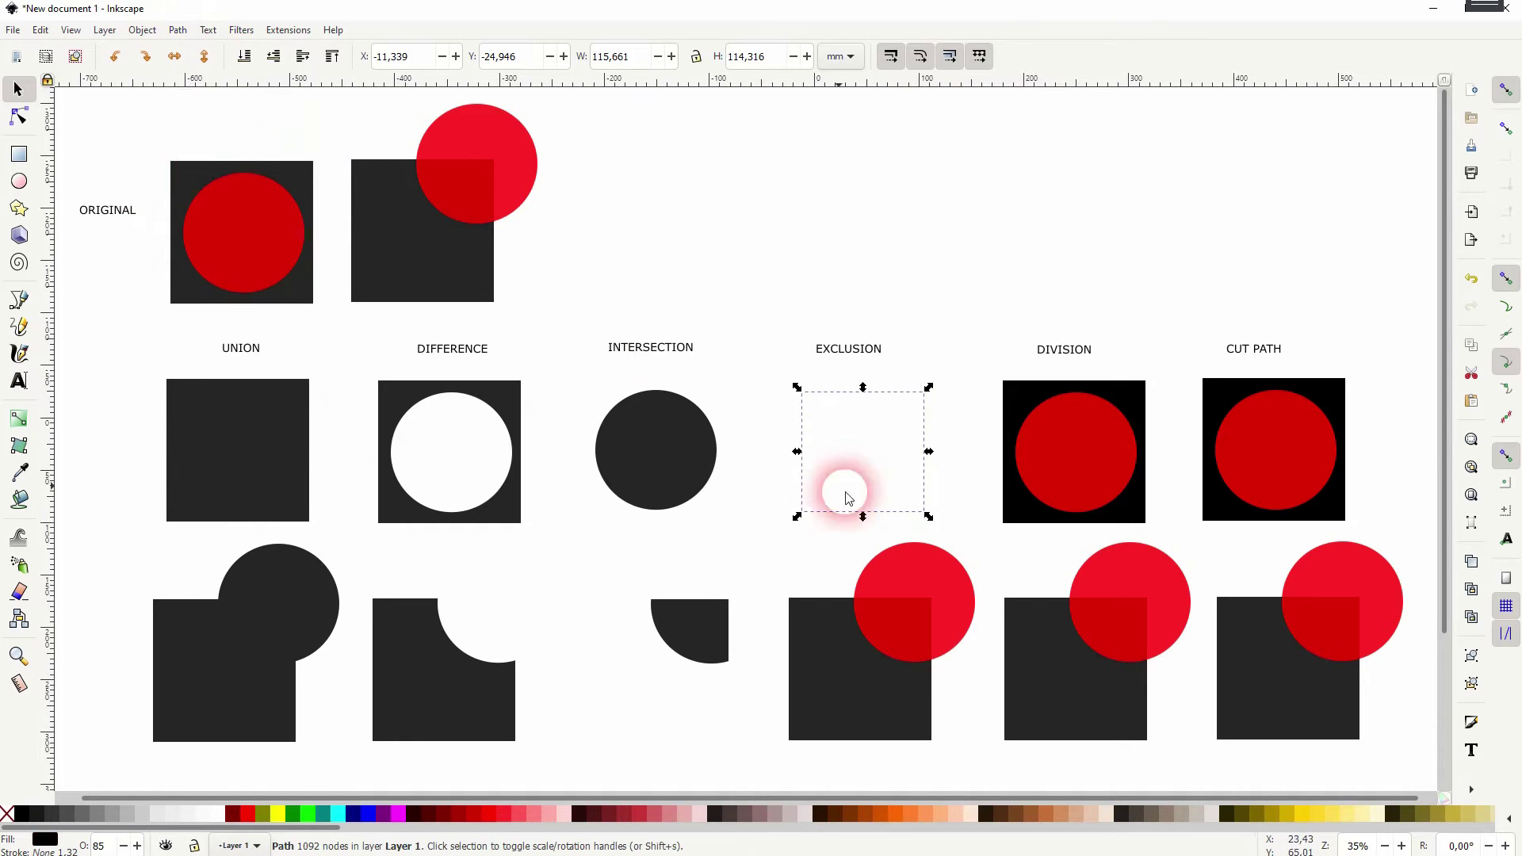
click(759, 523)
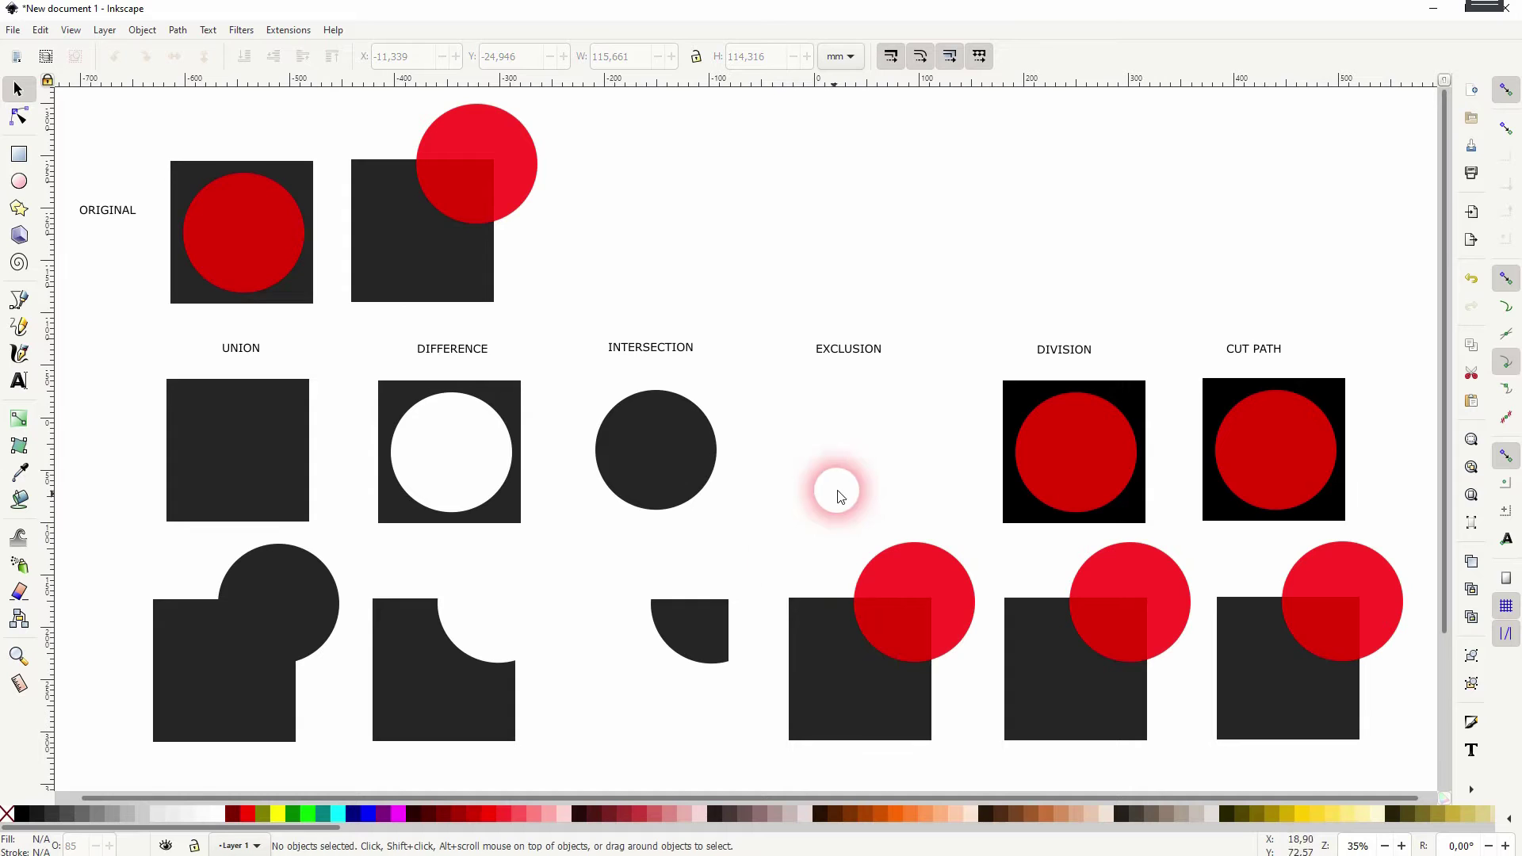
Step: Apply Exclusion to the lower EXCLUSION pair, removing their overlapping quarter
drag(773, 521, 988, 783)
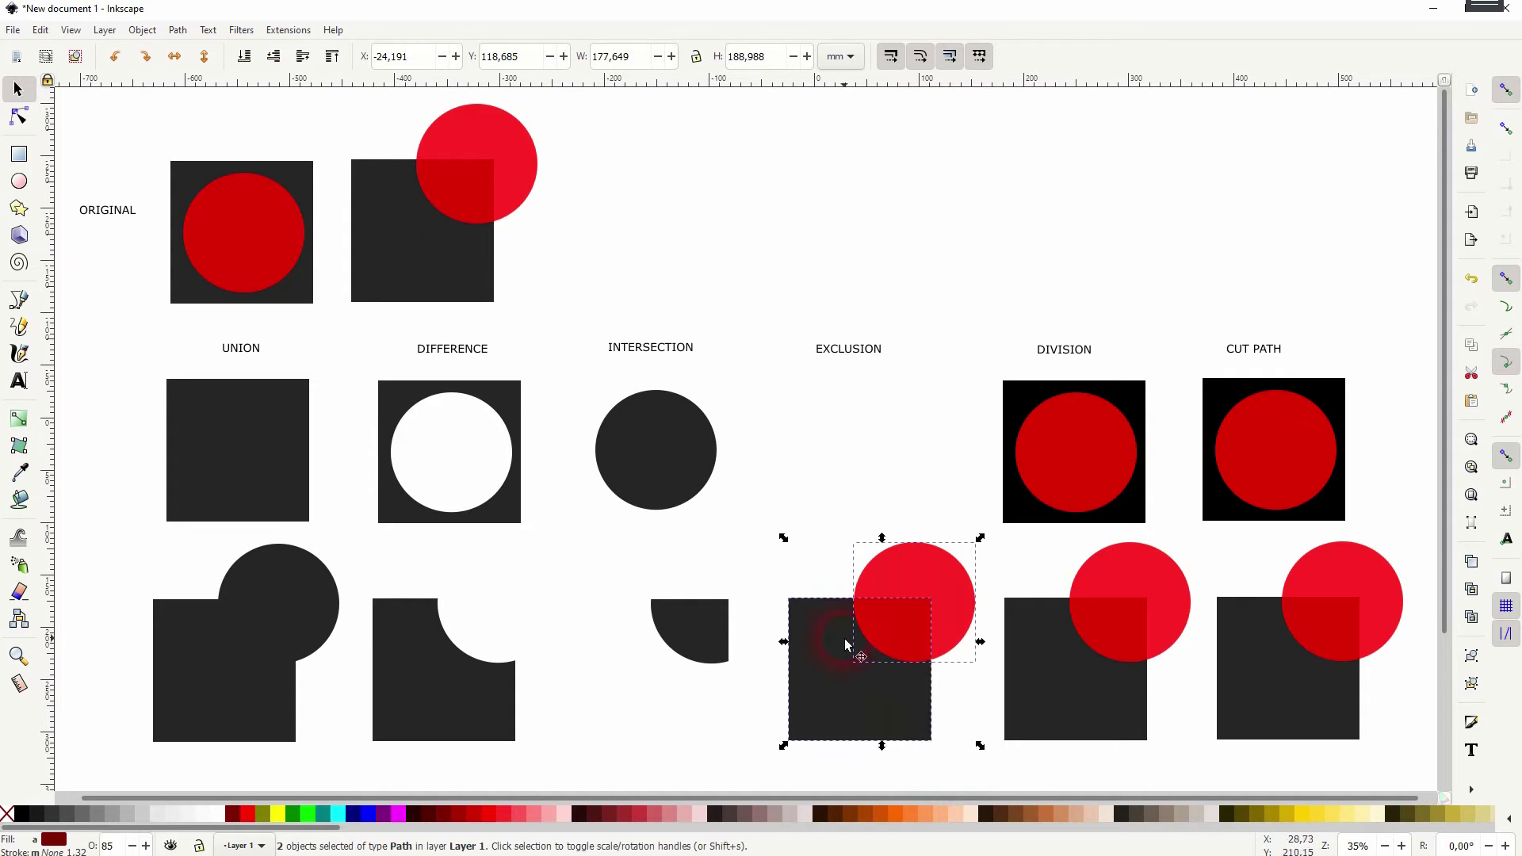
click(178, 30)
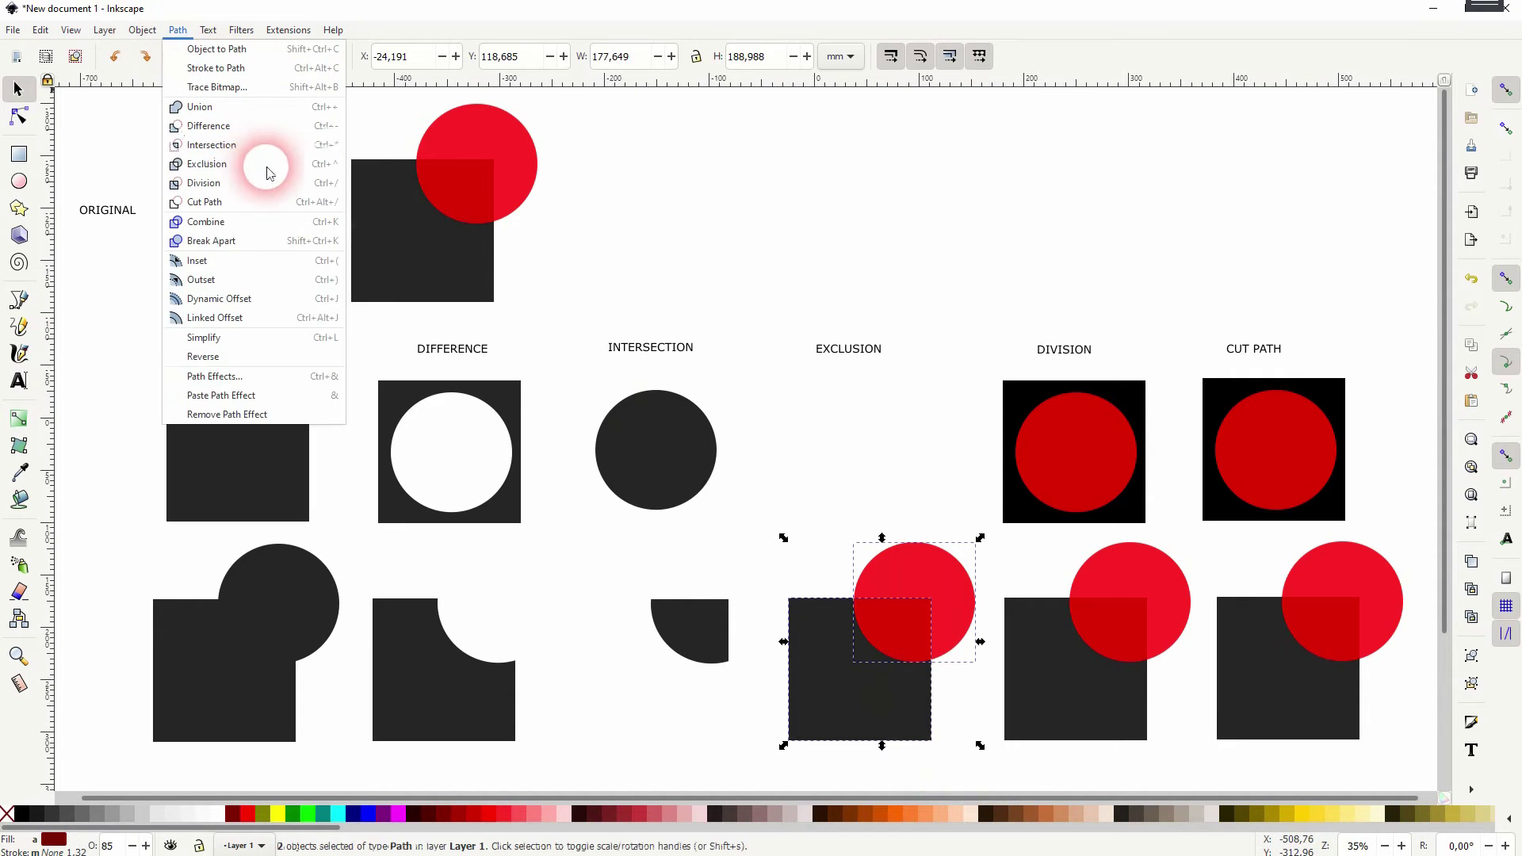
click(238, 163)
click(960, 348)
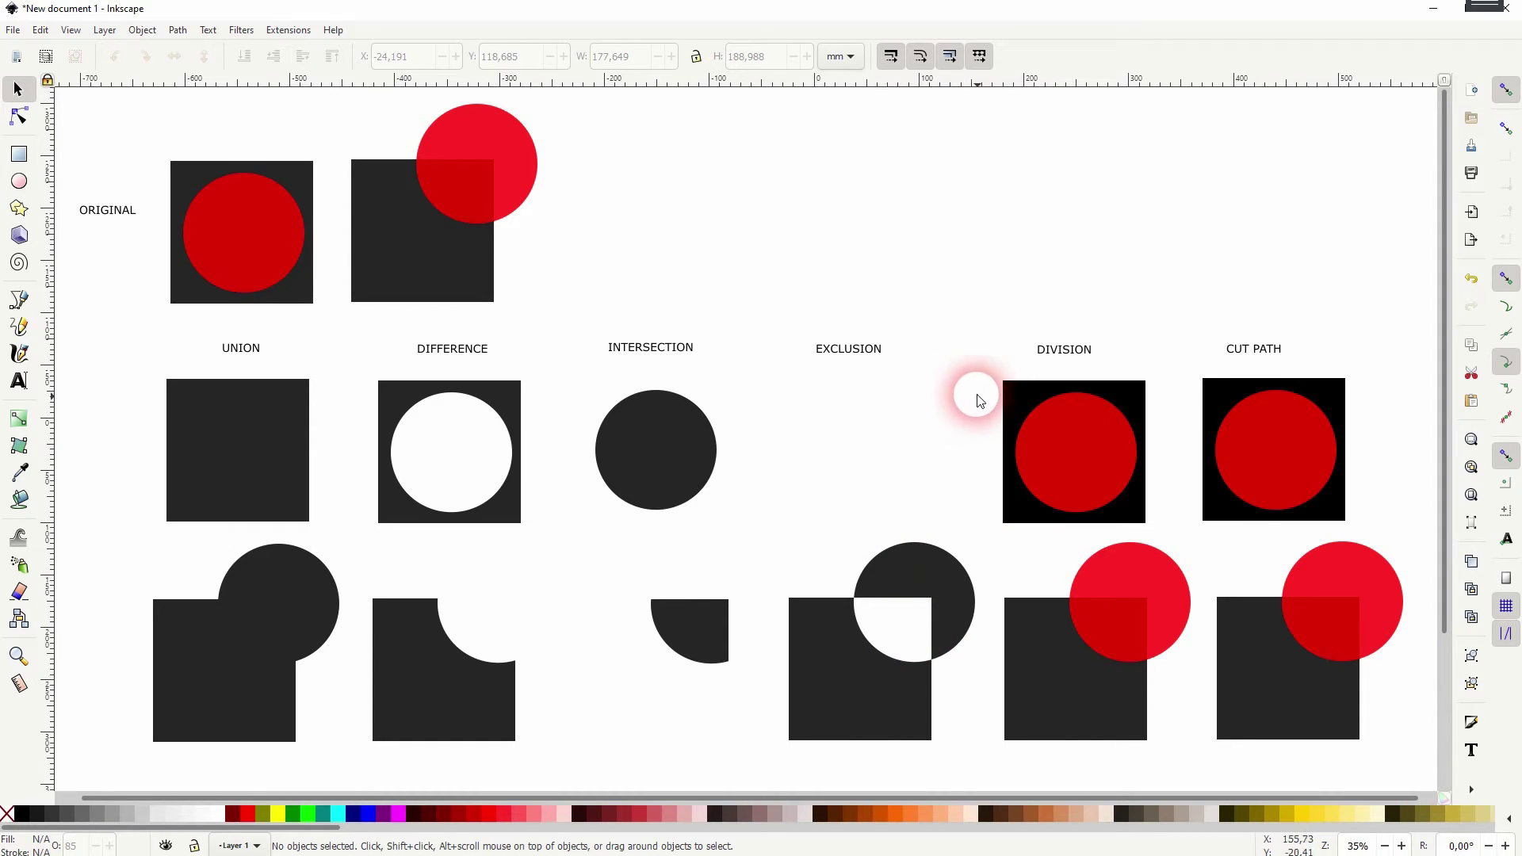
Step: Divide the upper DIVISION square by its circle into separate pieces
drag(980, 361, 1178, 535)
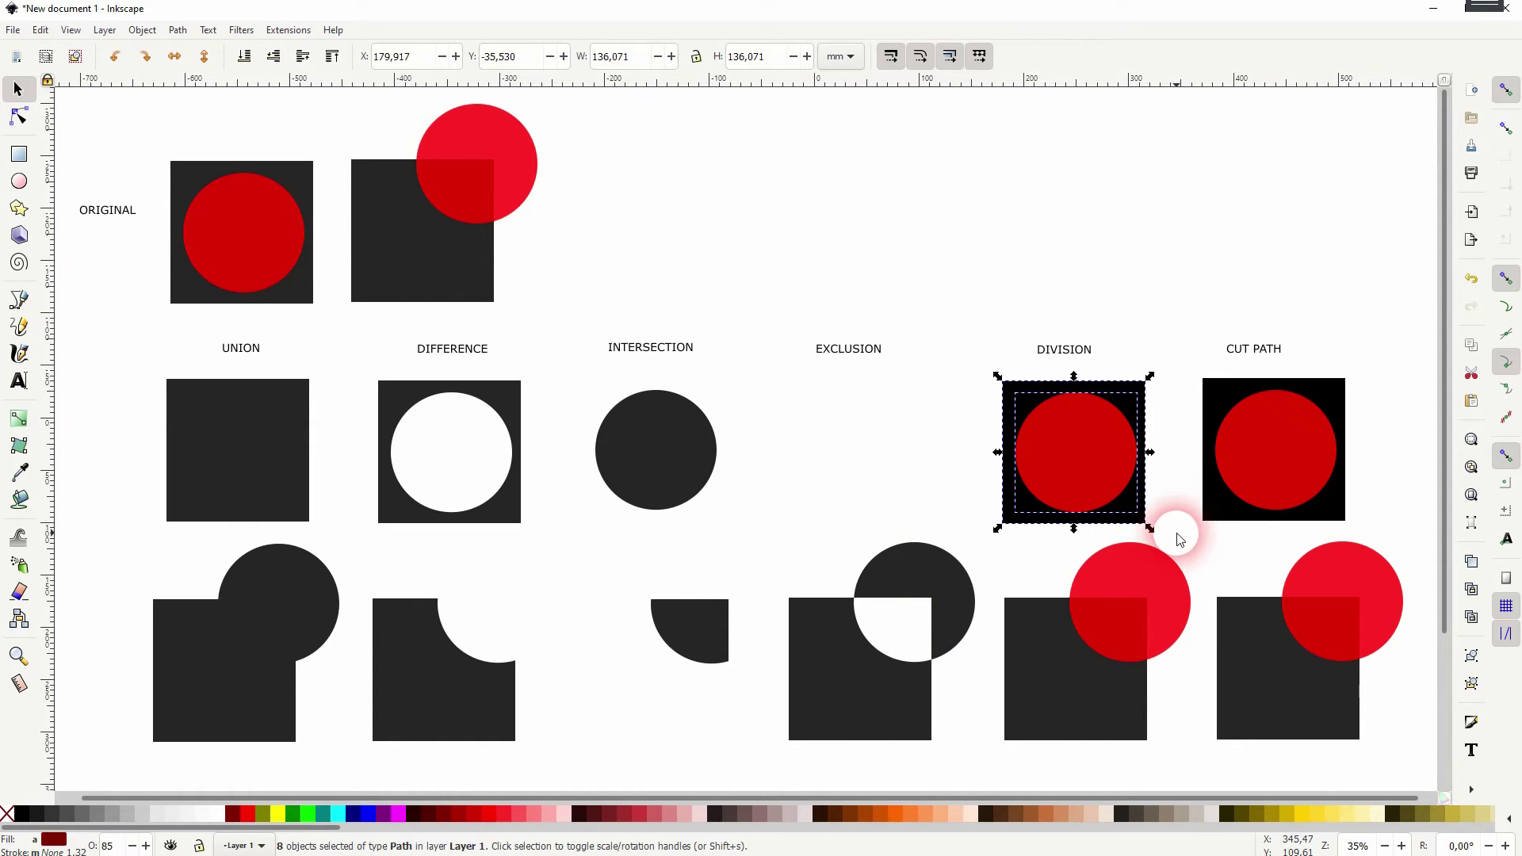
click(178, 30)
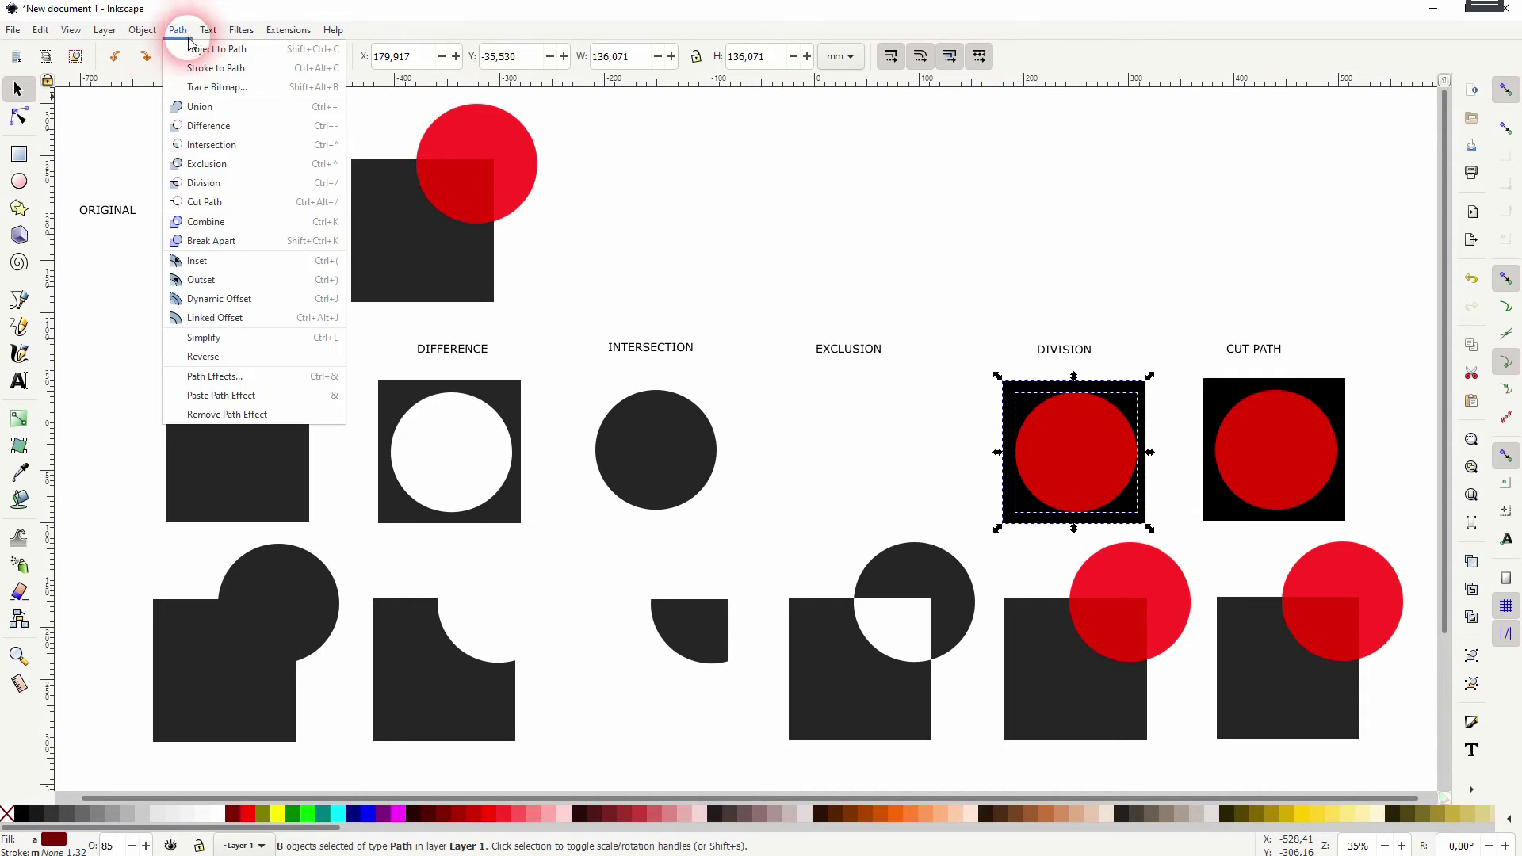
click(252, 182)
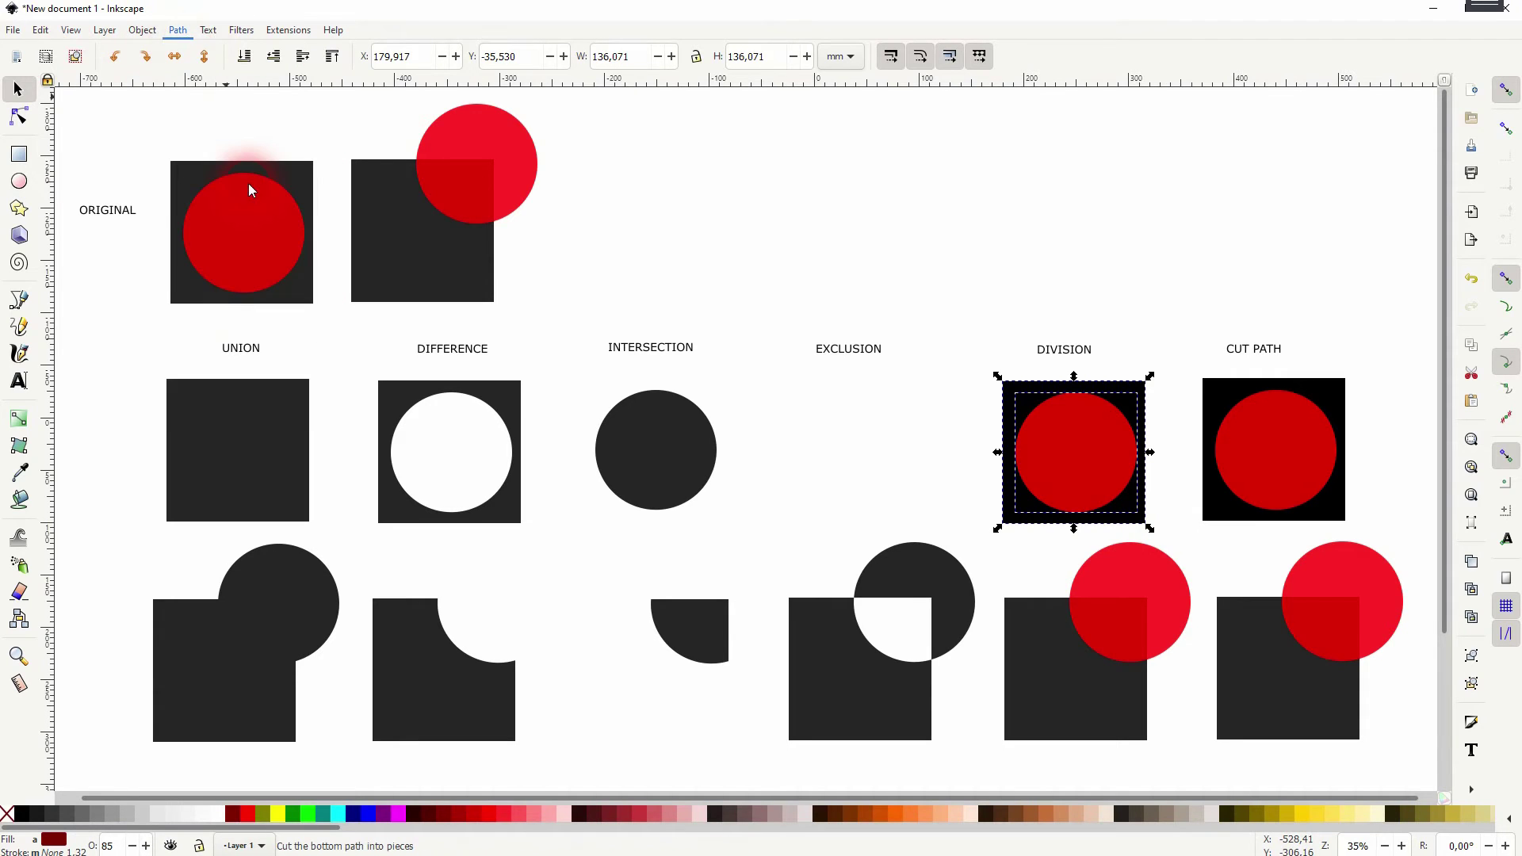
click(1176, 321)
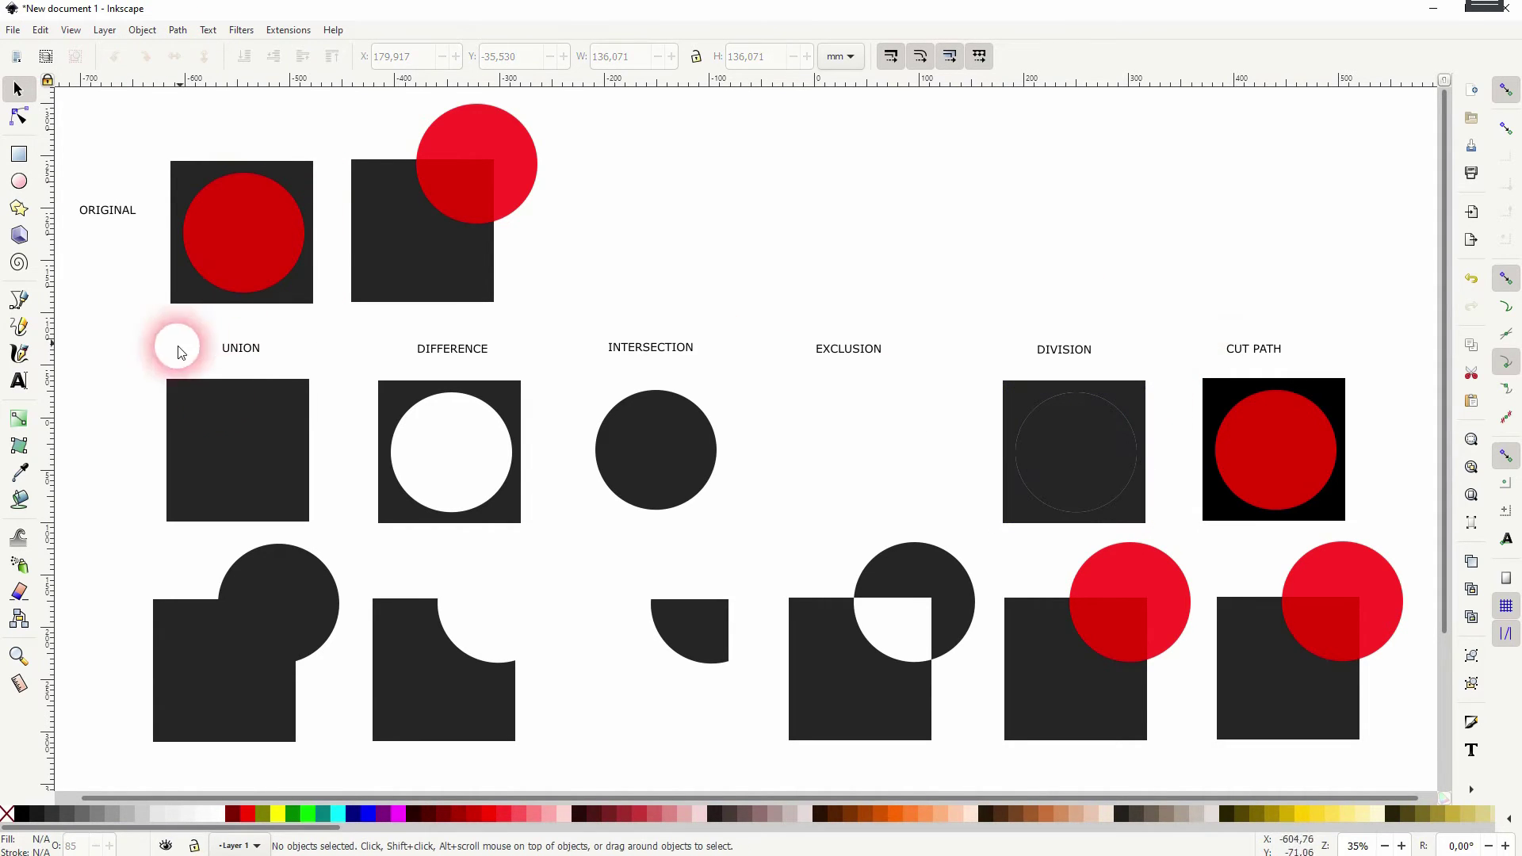
Step: Try moving the holed square and circle pieces, then undo to restore them in place
drag(1124, 420, 1154, 194)
click(1088, 433)
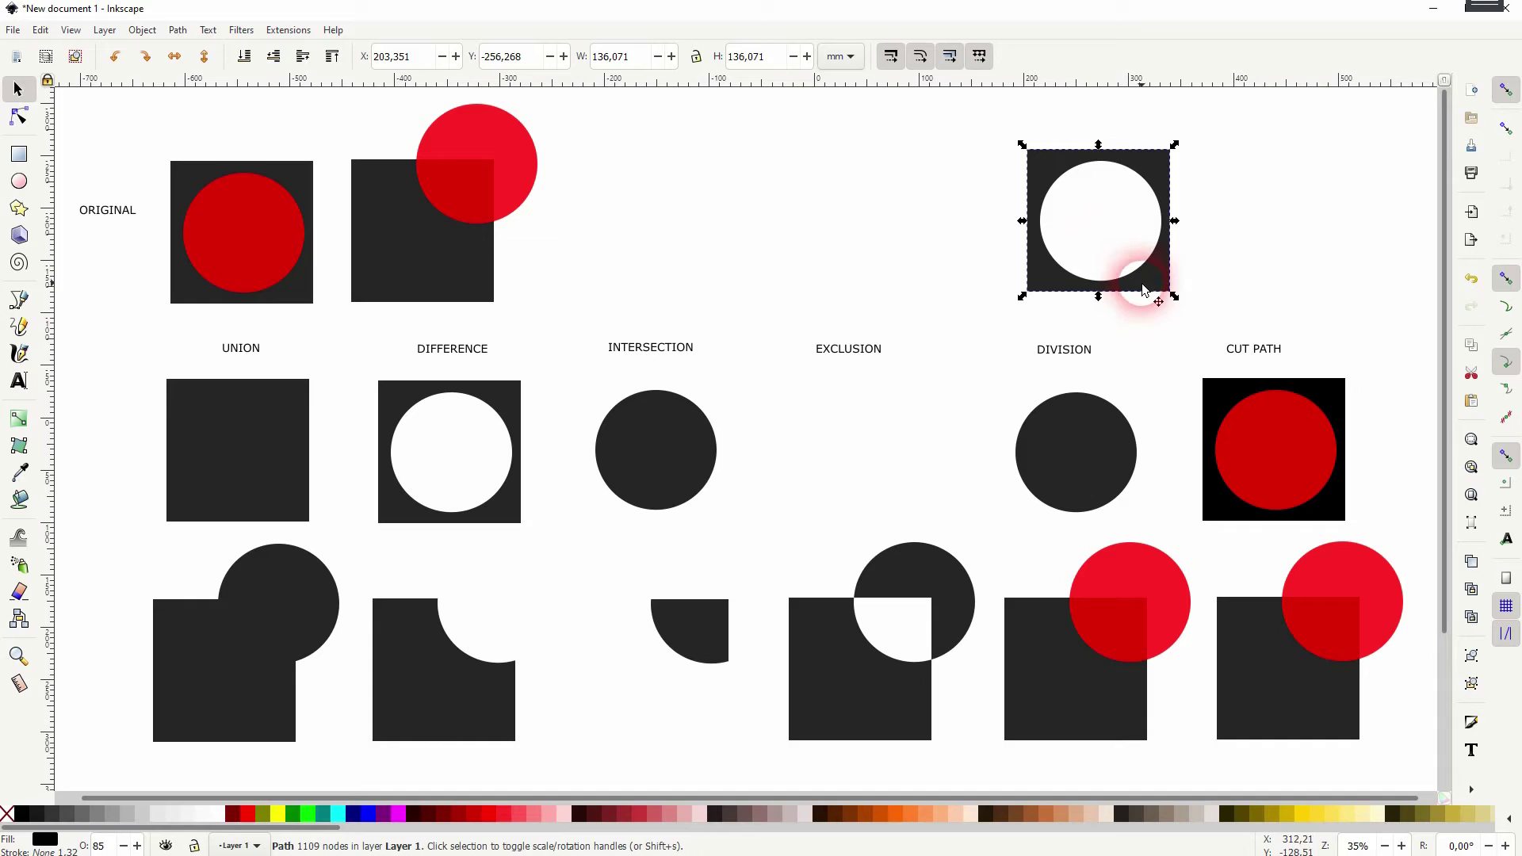
drag(1078, 466, 1089, 457)
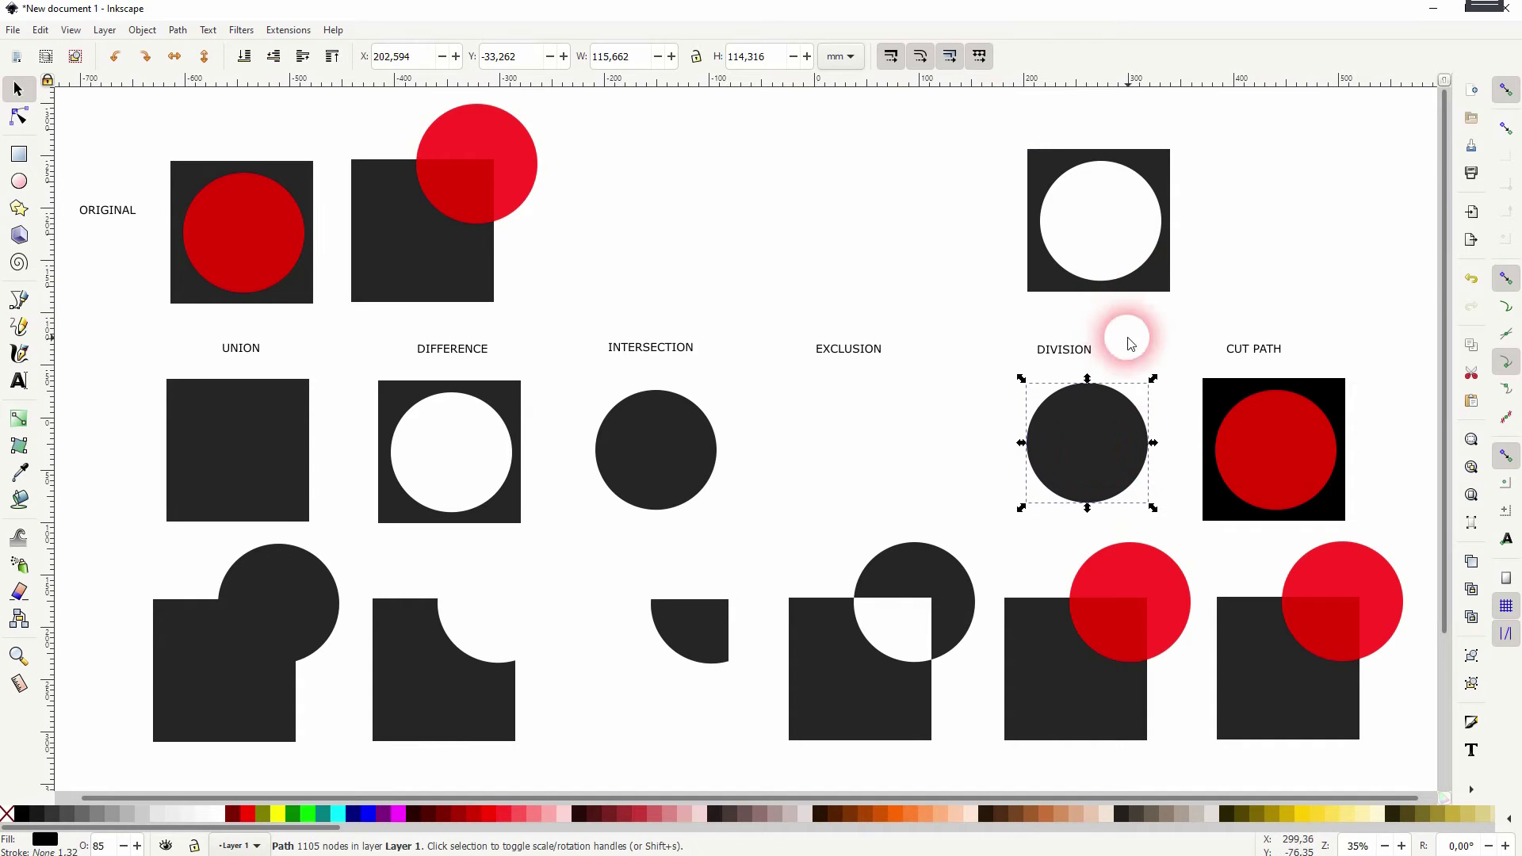
key(ctrl+z)
key(ctrl+z)
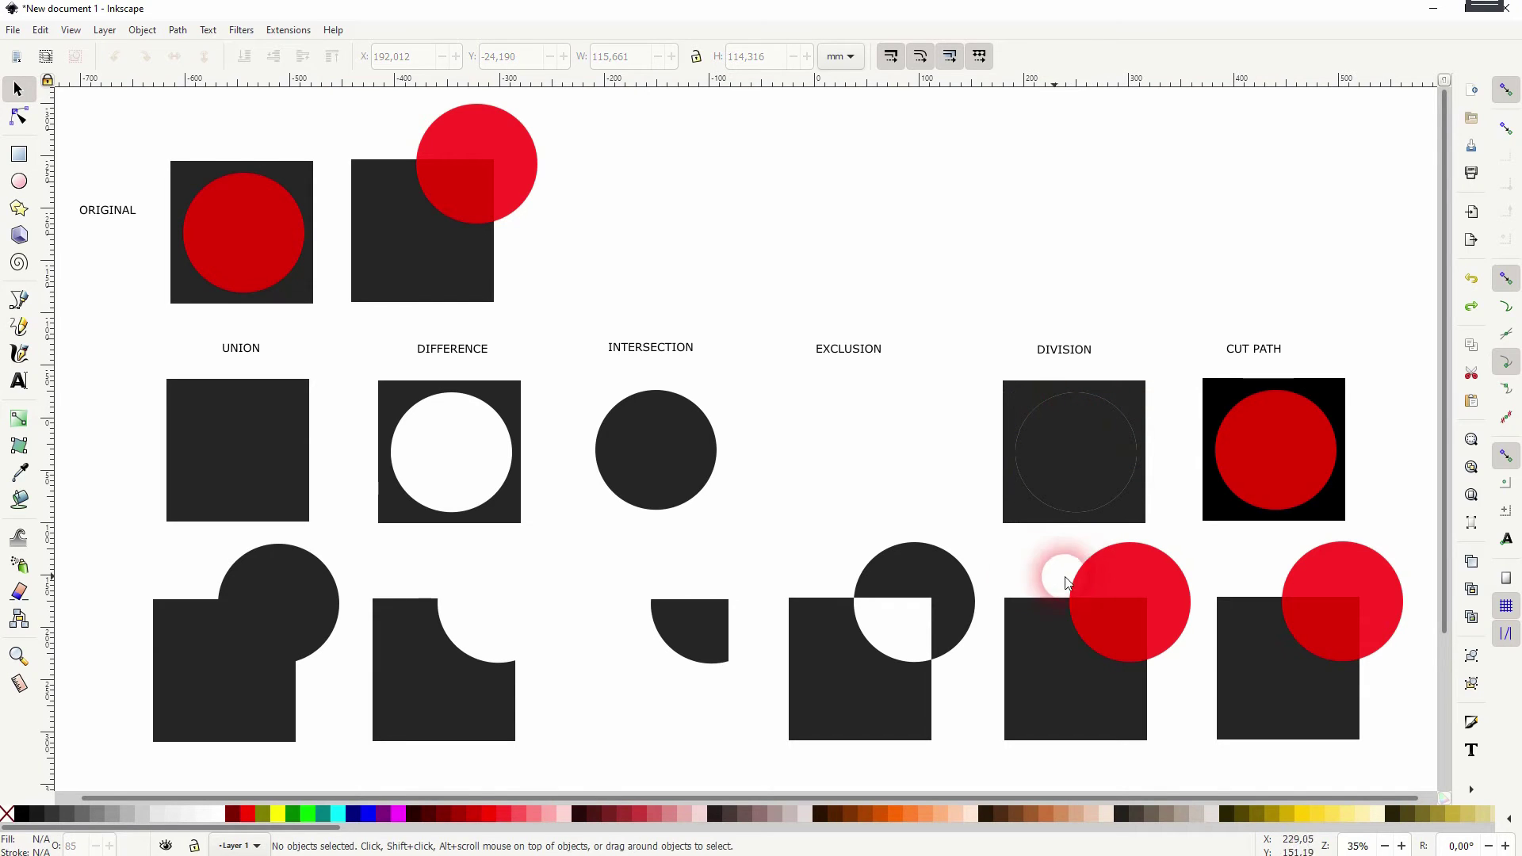
Step: Divide the lower DIVISION square by the red circle
drag(983, 545, 1161, 683)
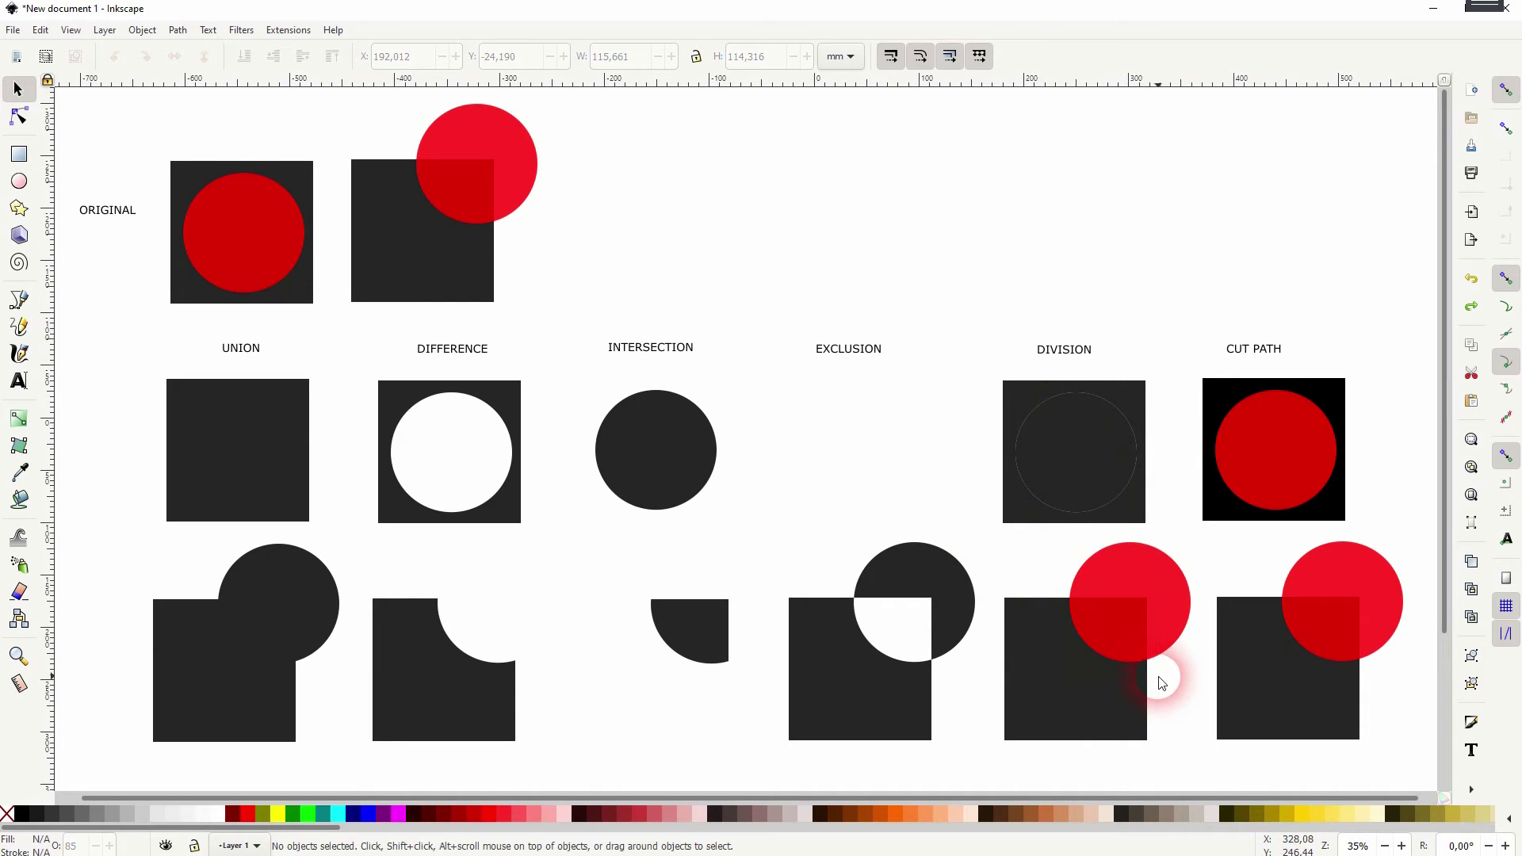
click(1124, 711)
shift+click(1146, 569)
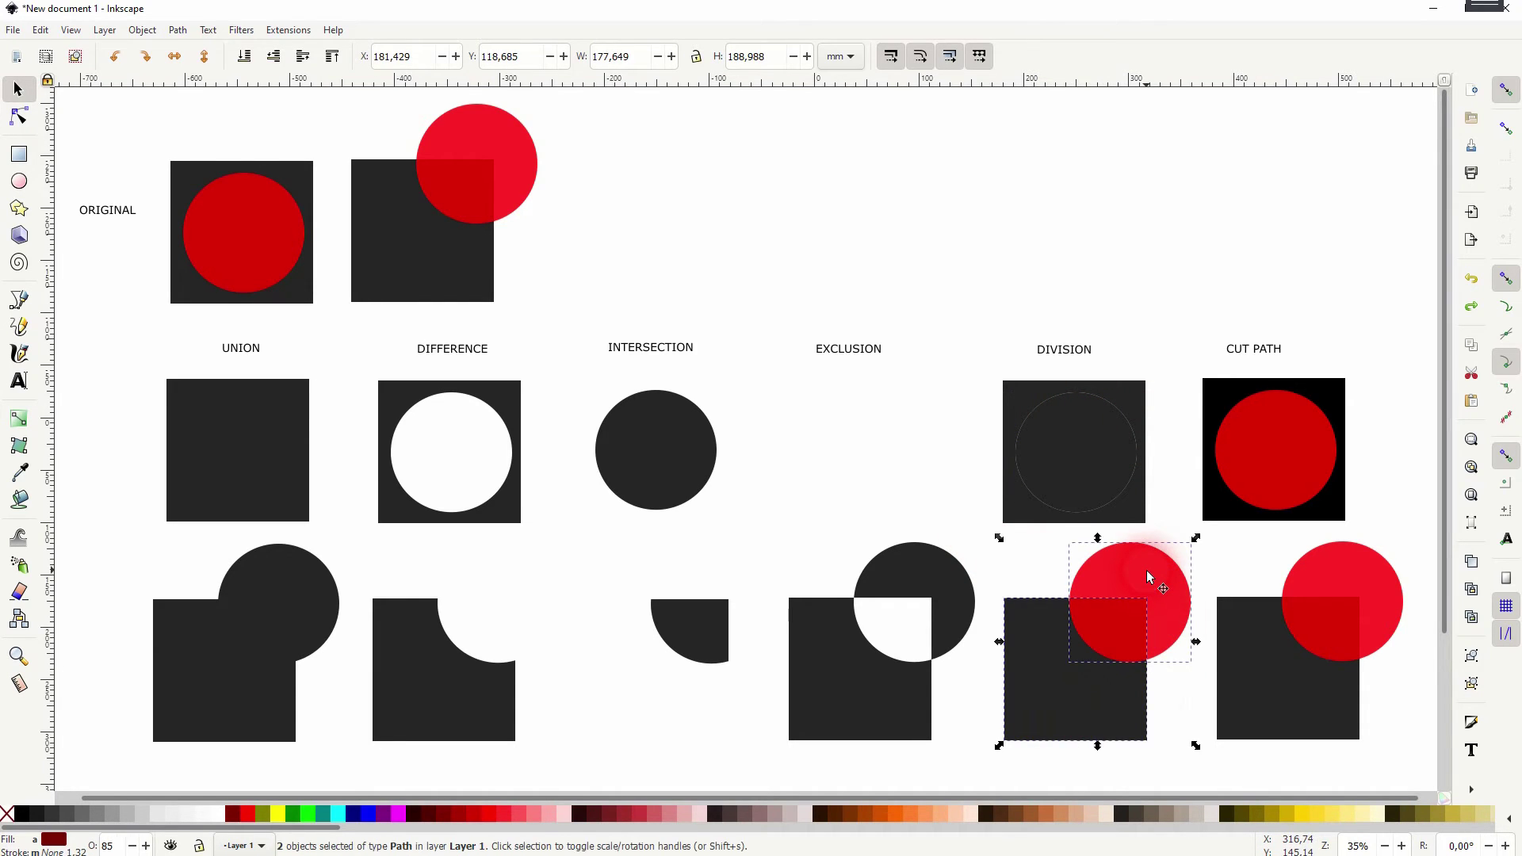
click(177, 35)
click(238, 181)
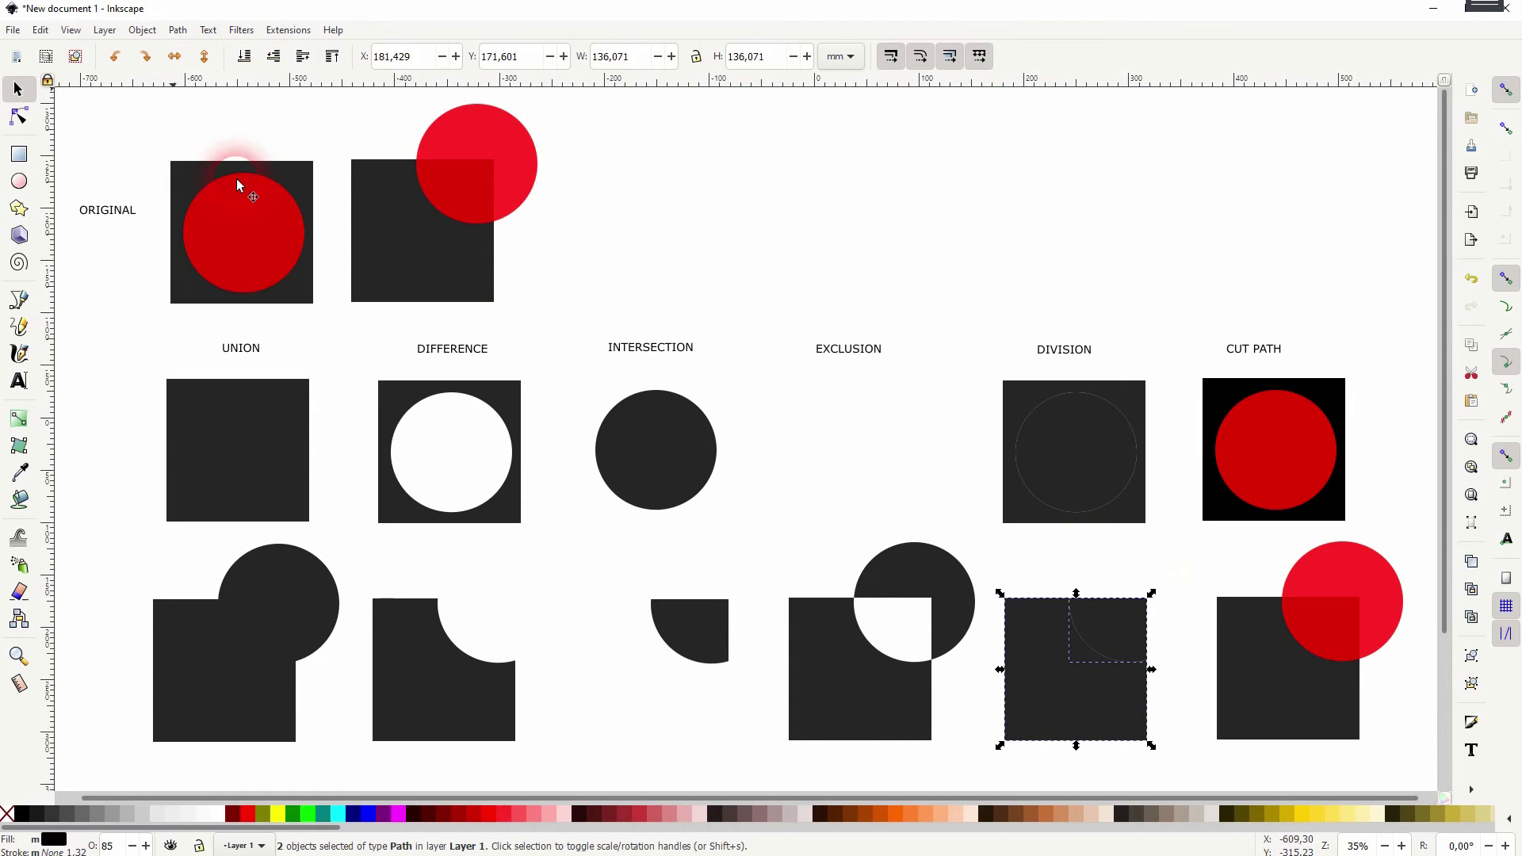
Step: Pull the cut-off quarter piece up and right, then select the CUT PATH shapes
click(1179, 561)
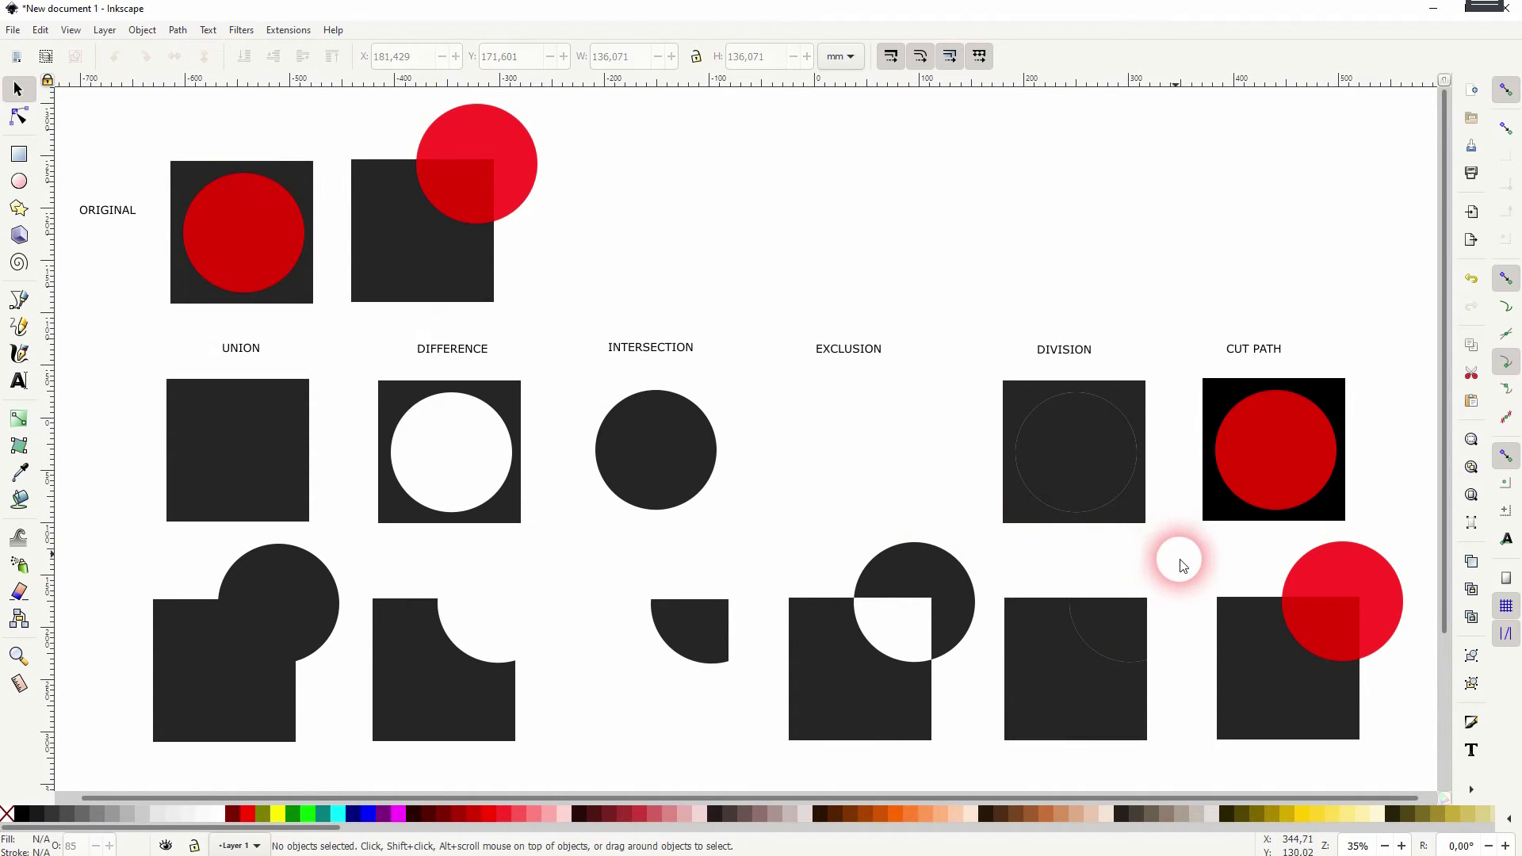
drag(1114, 630, 1110, 561)
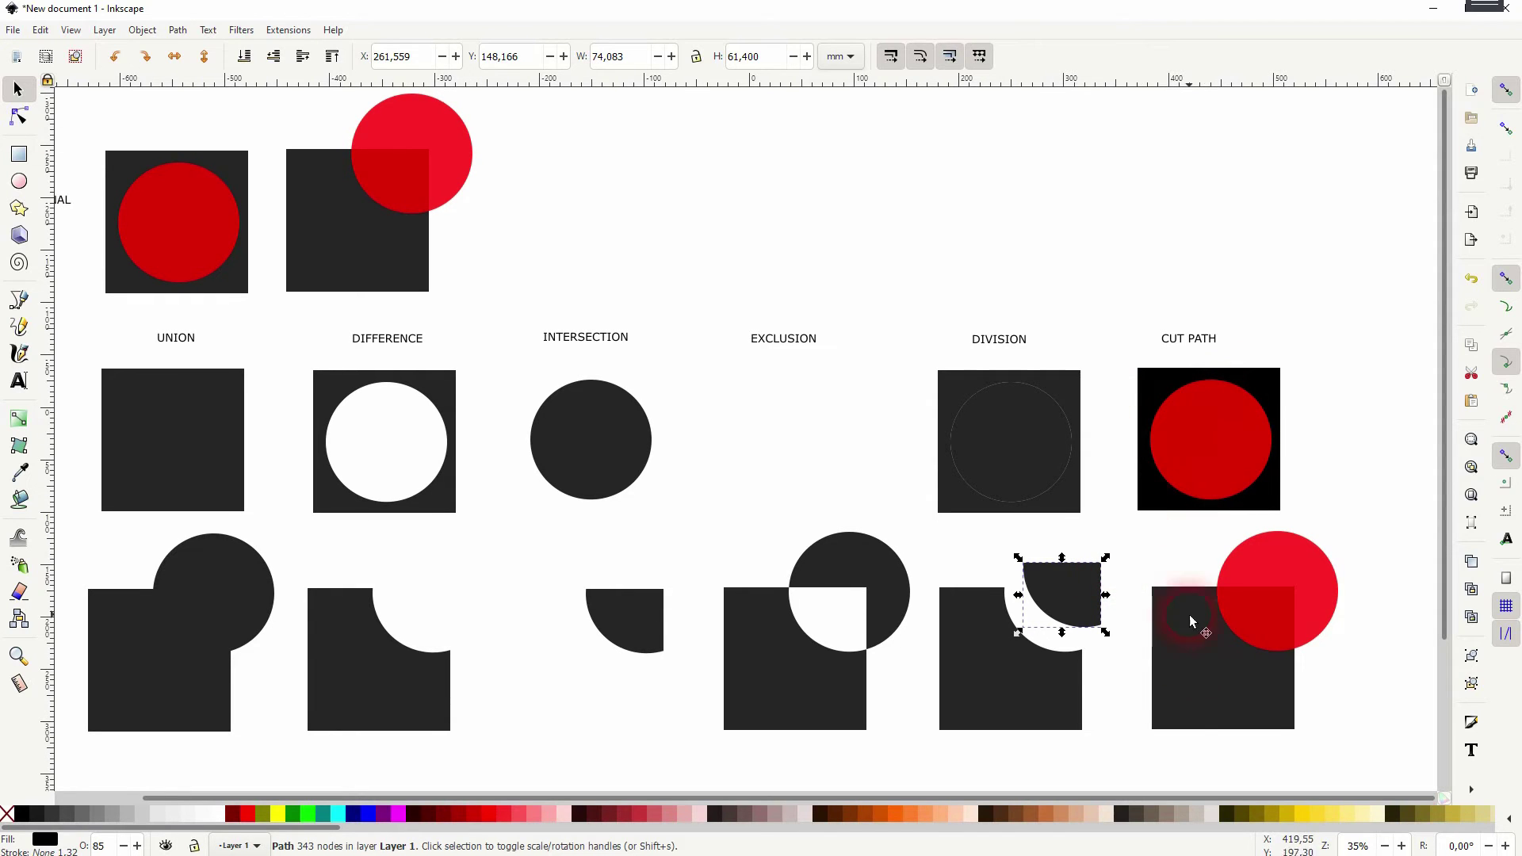
drag(1143, 733, 1131, 771)
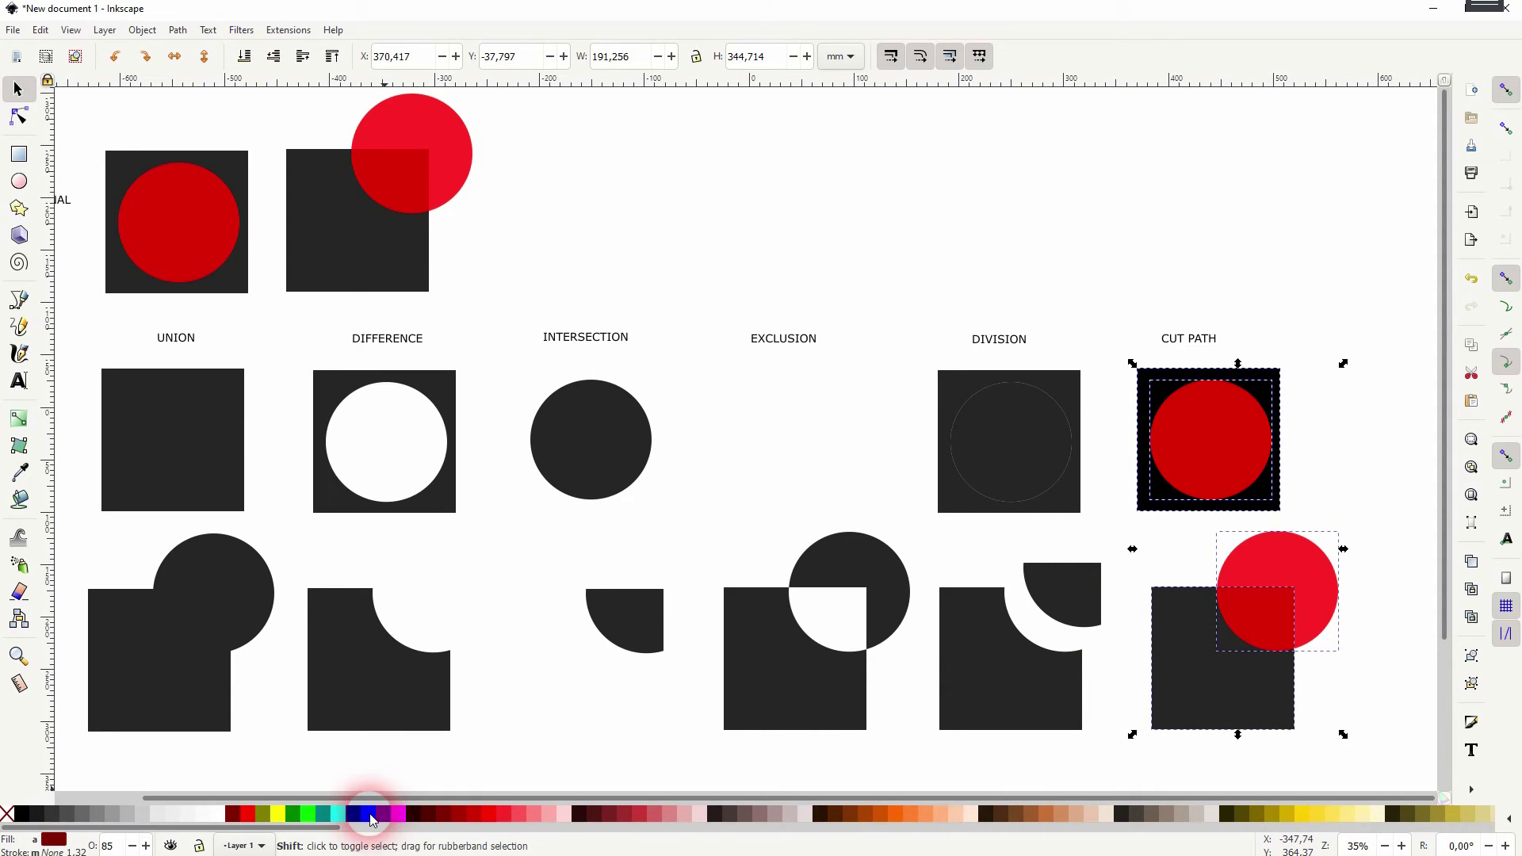
Step: Give the CUT PATH shapes a blue stroke with width 5 mm
shift+click(370, 817)
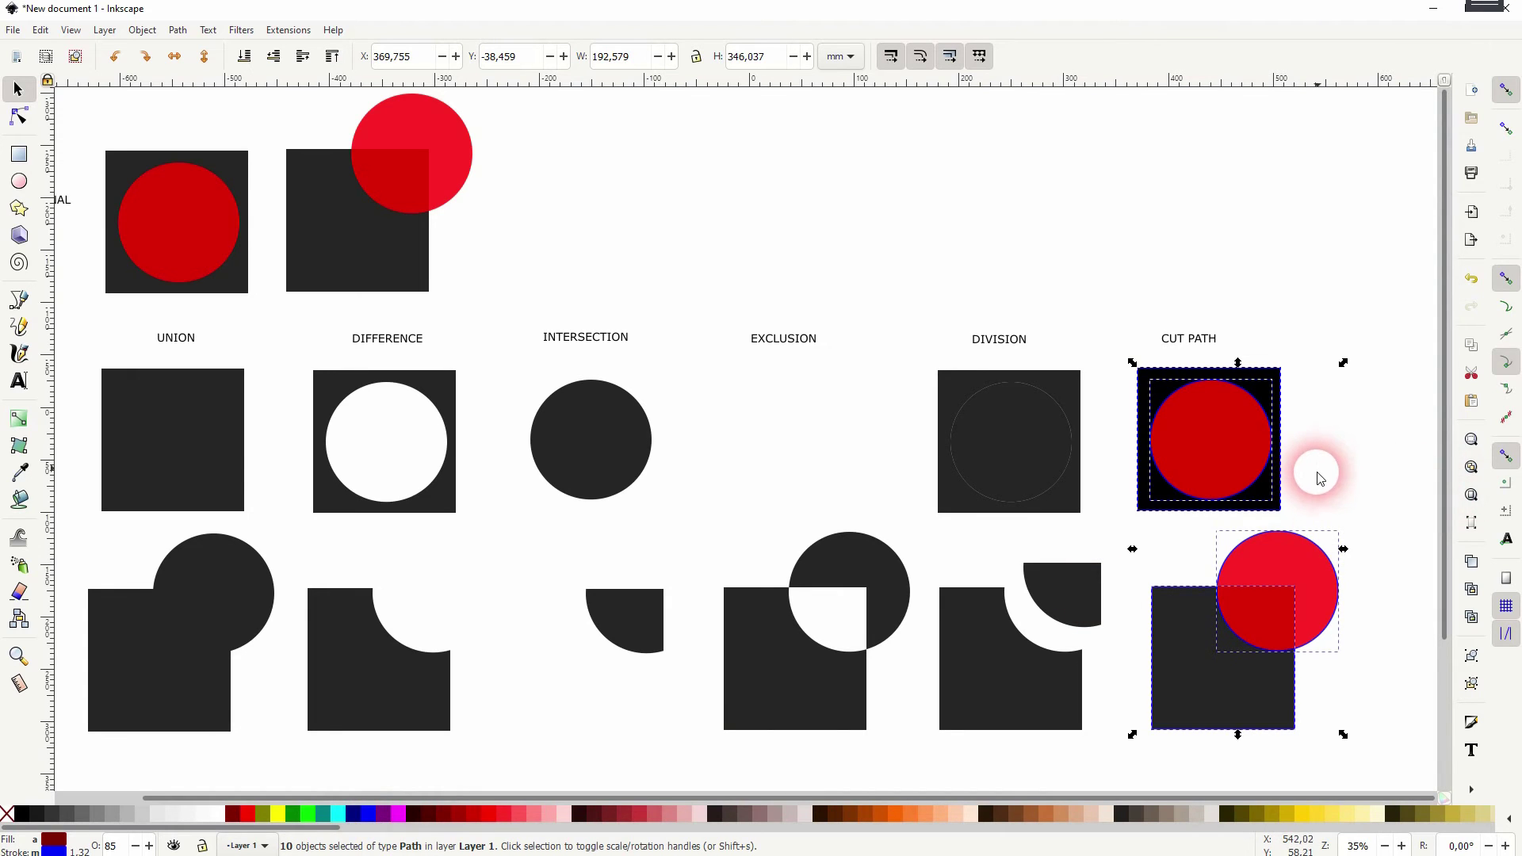
click(72, 850)
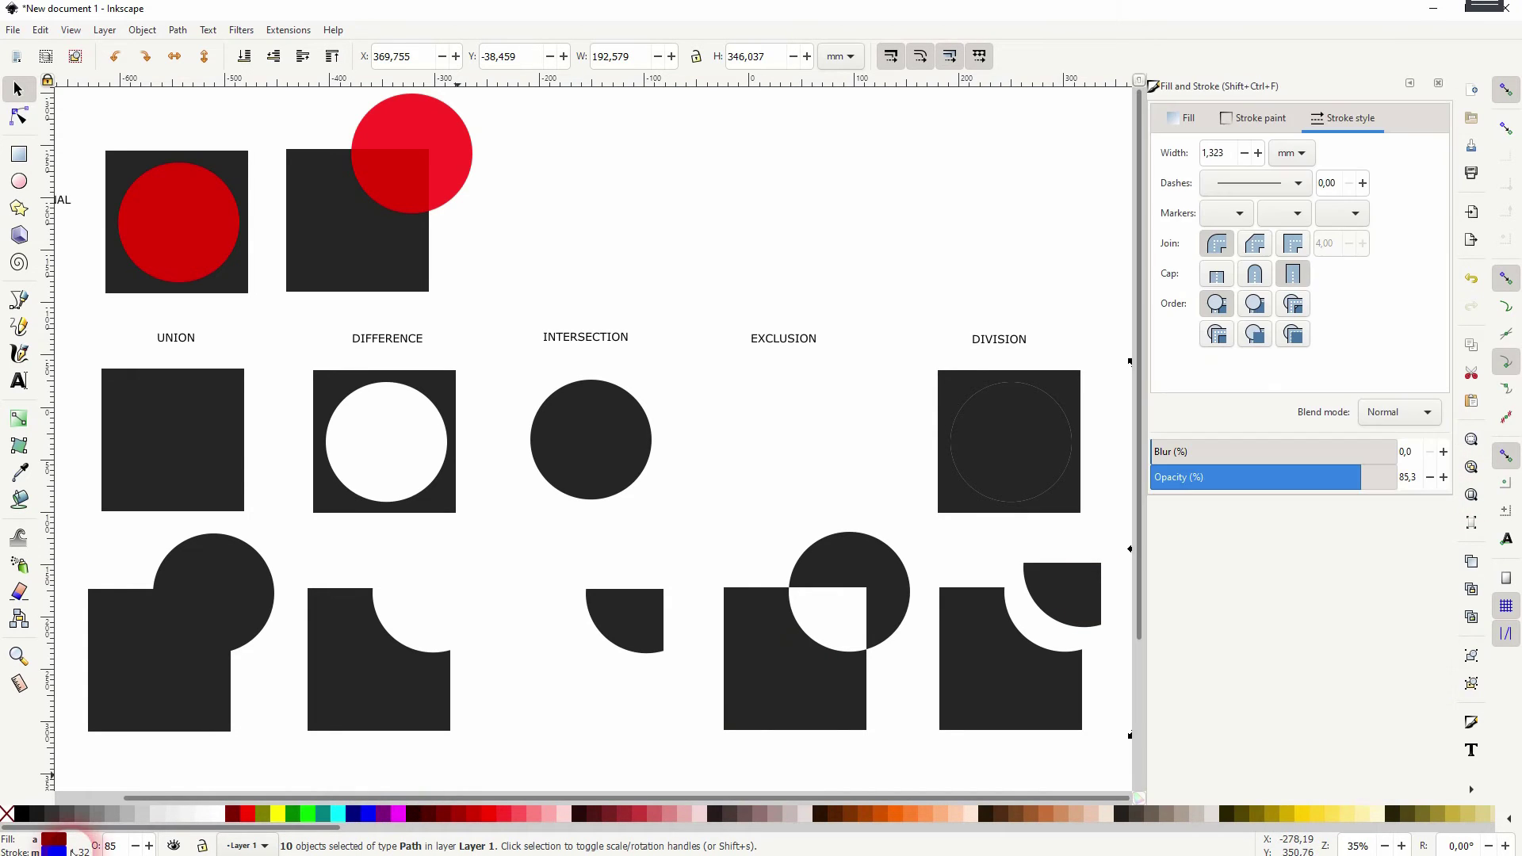
double_click(1233, 151)
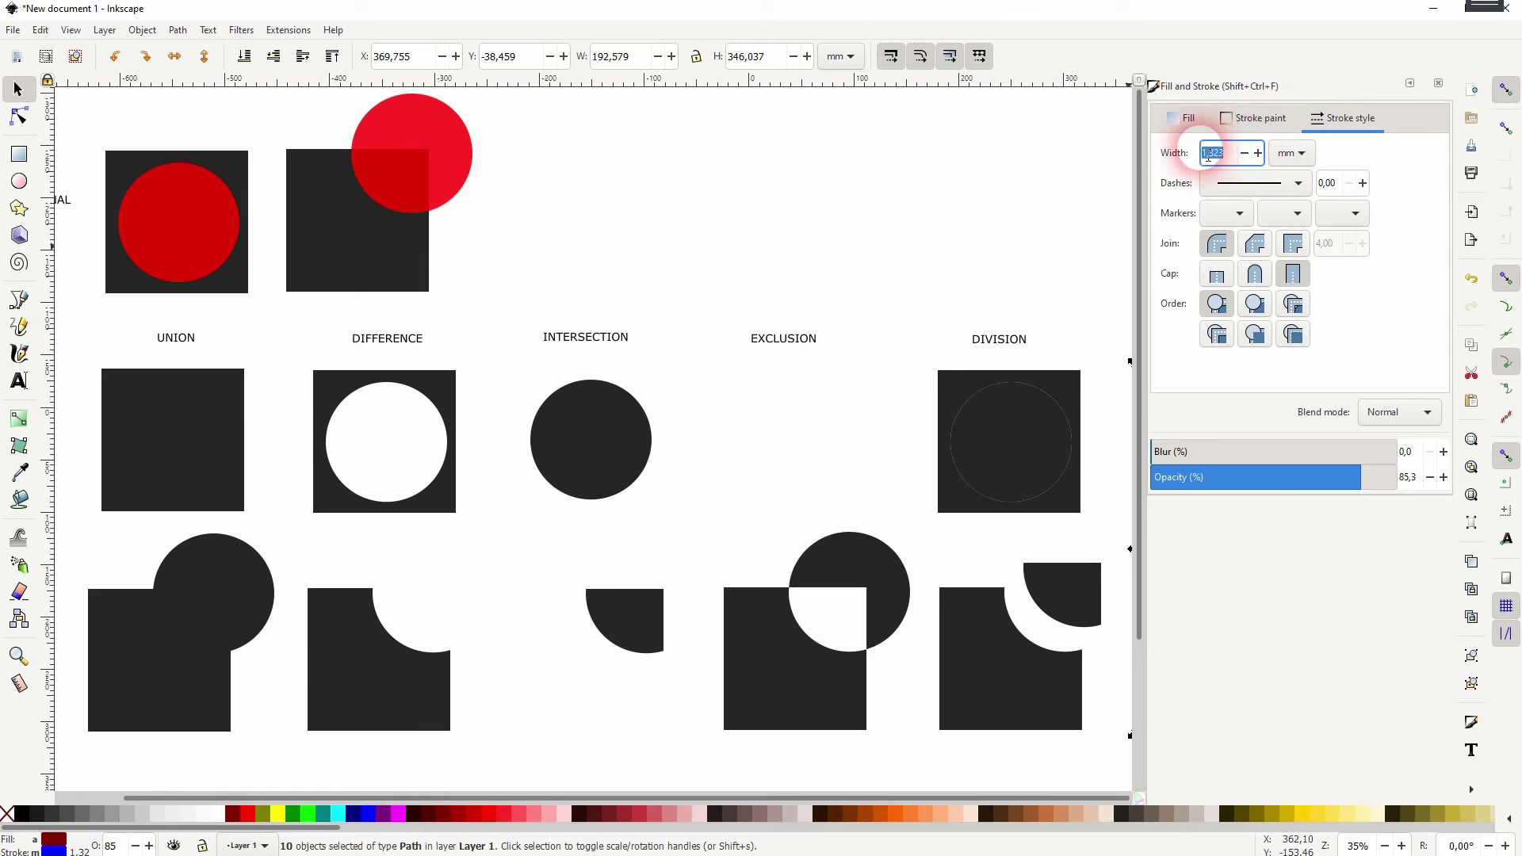
key(Return)
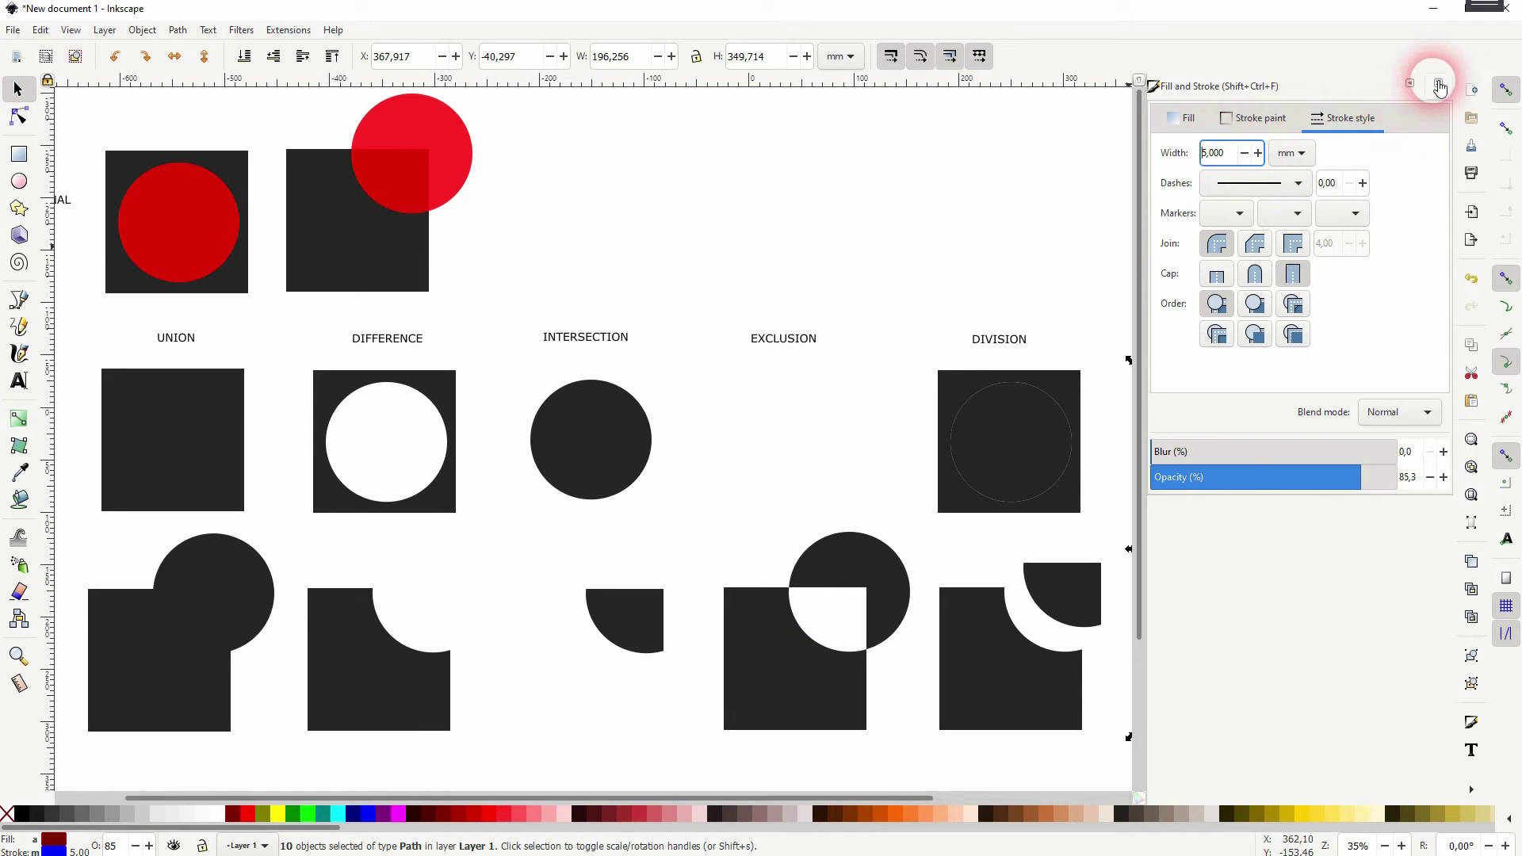
click(1437, 82)
click(1376, 485)
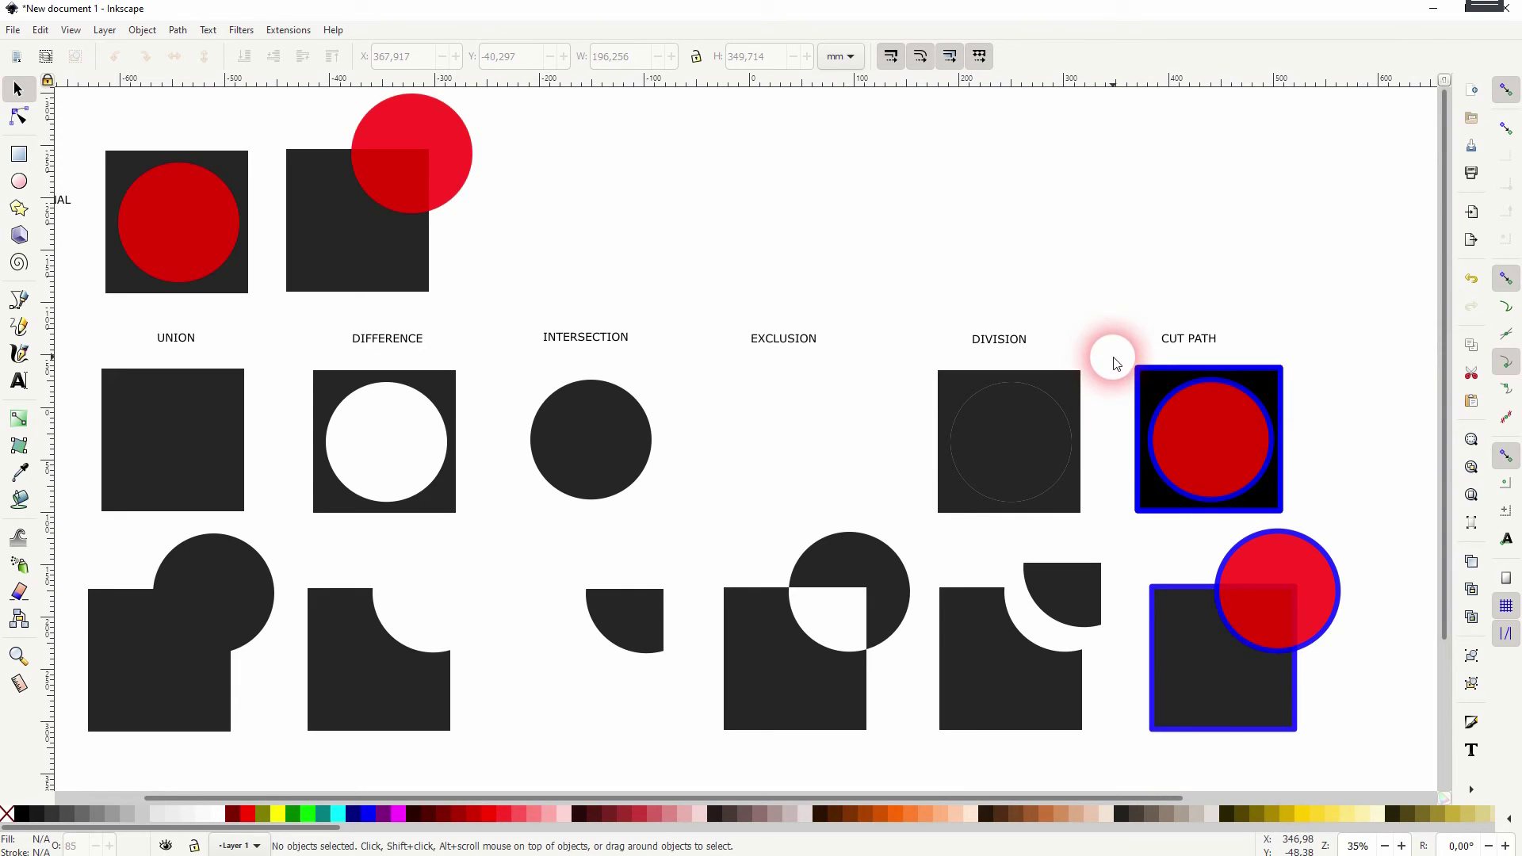
Step: Cut the upper CUT PATH square with its circle and nudge the outline slightly
drag(1120, 351, 1312, 526)
click(177, 30)
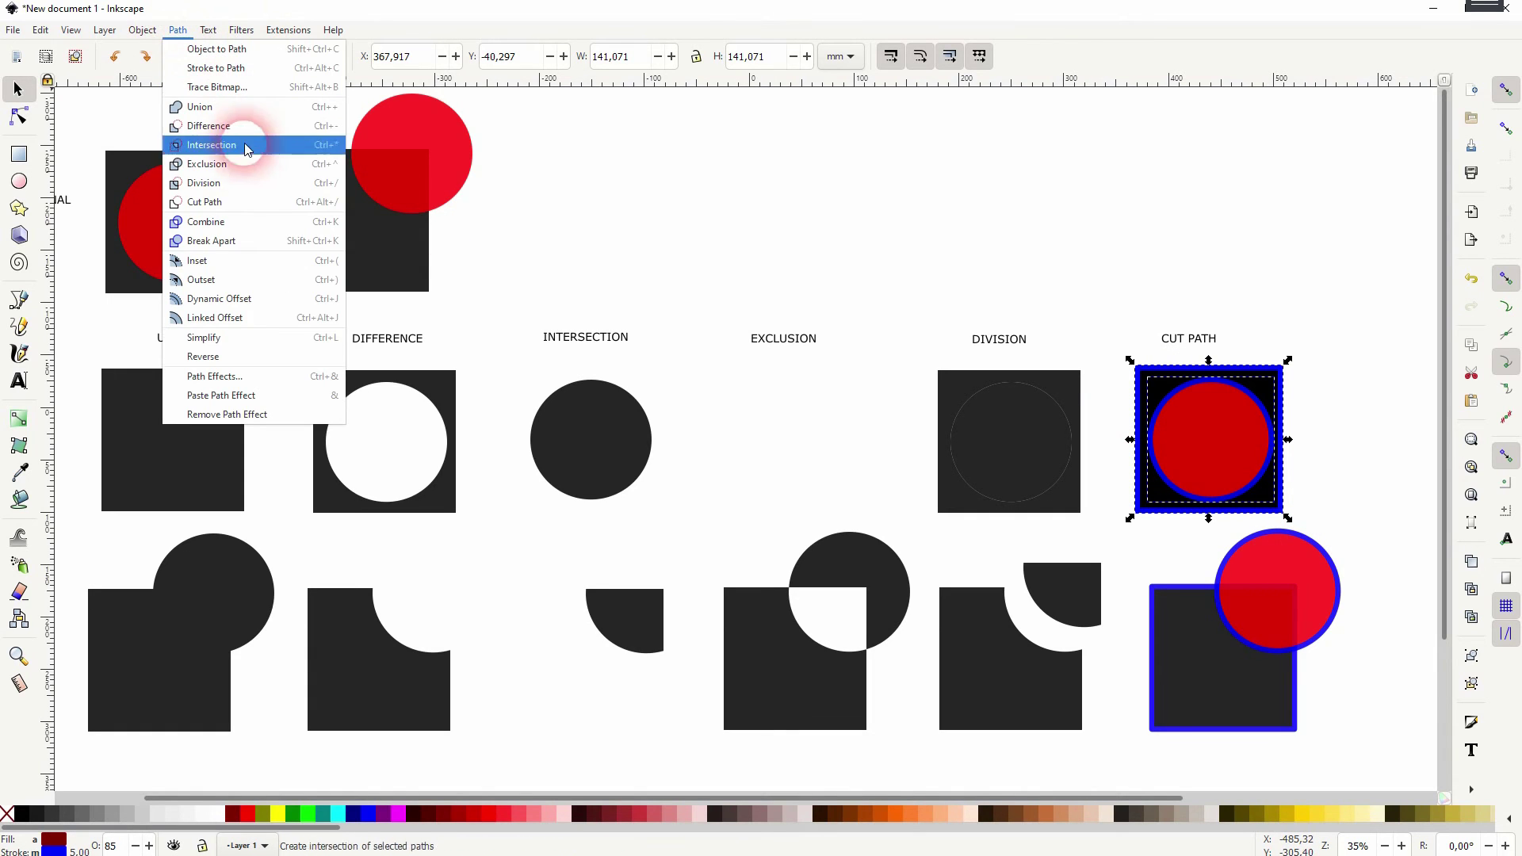
click(241, 201)
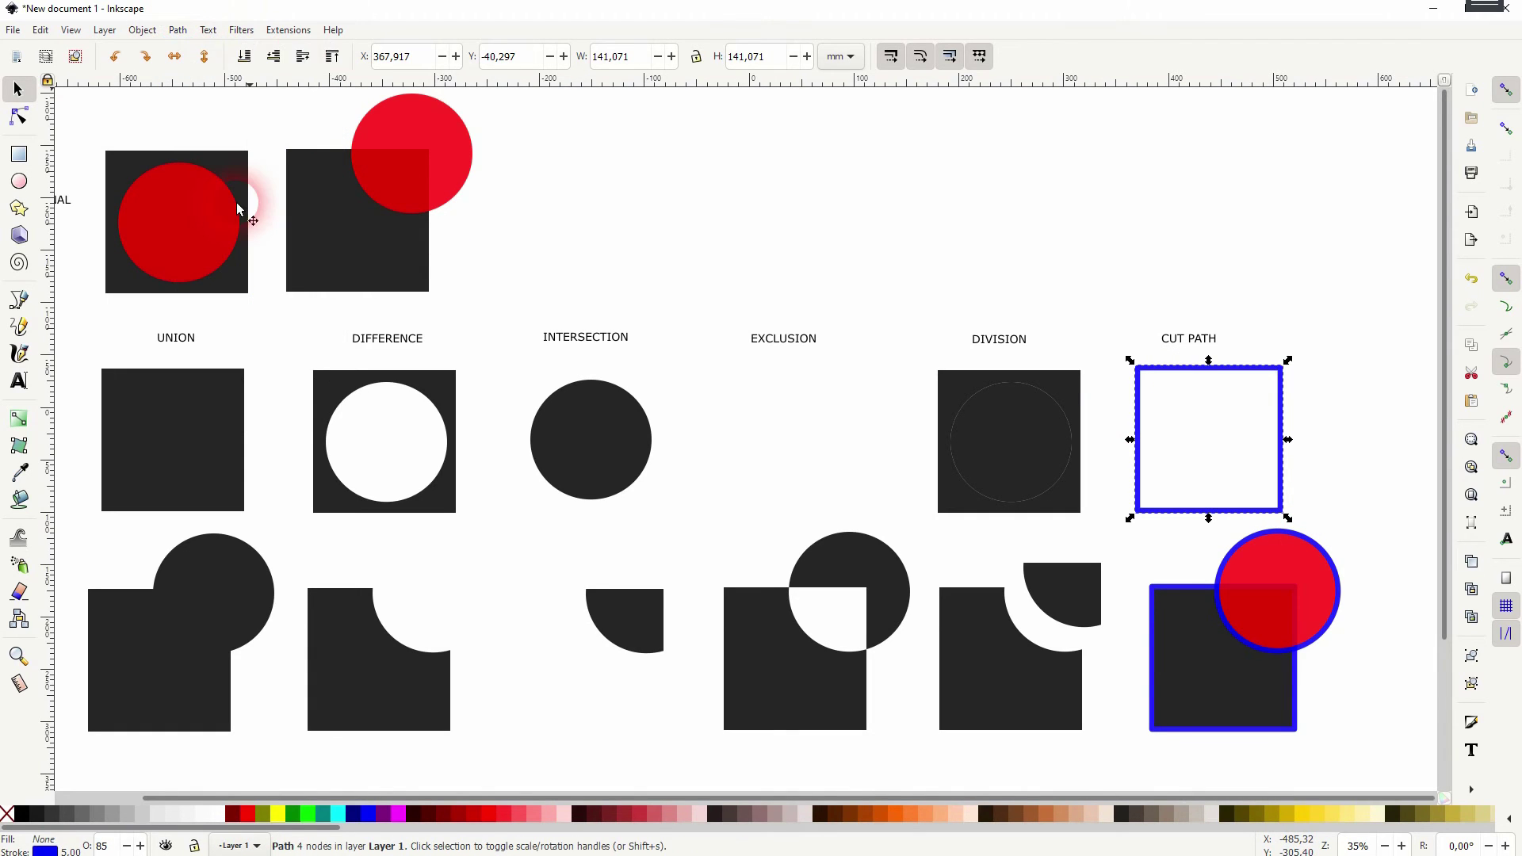
click(1389, 437)
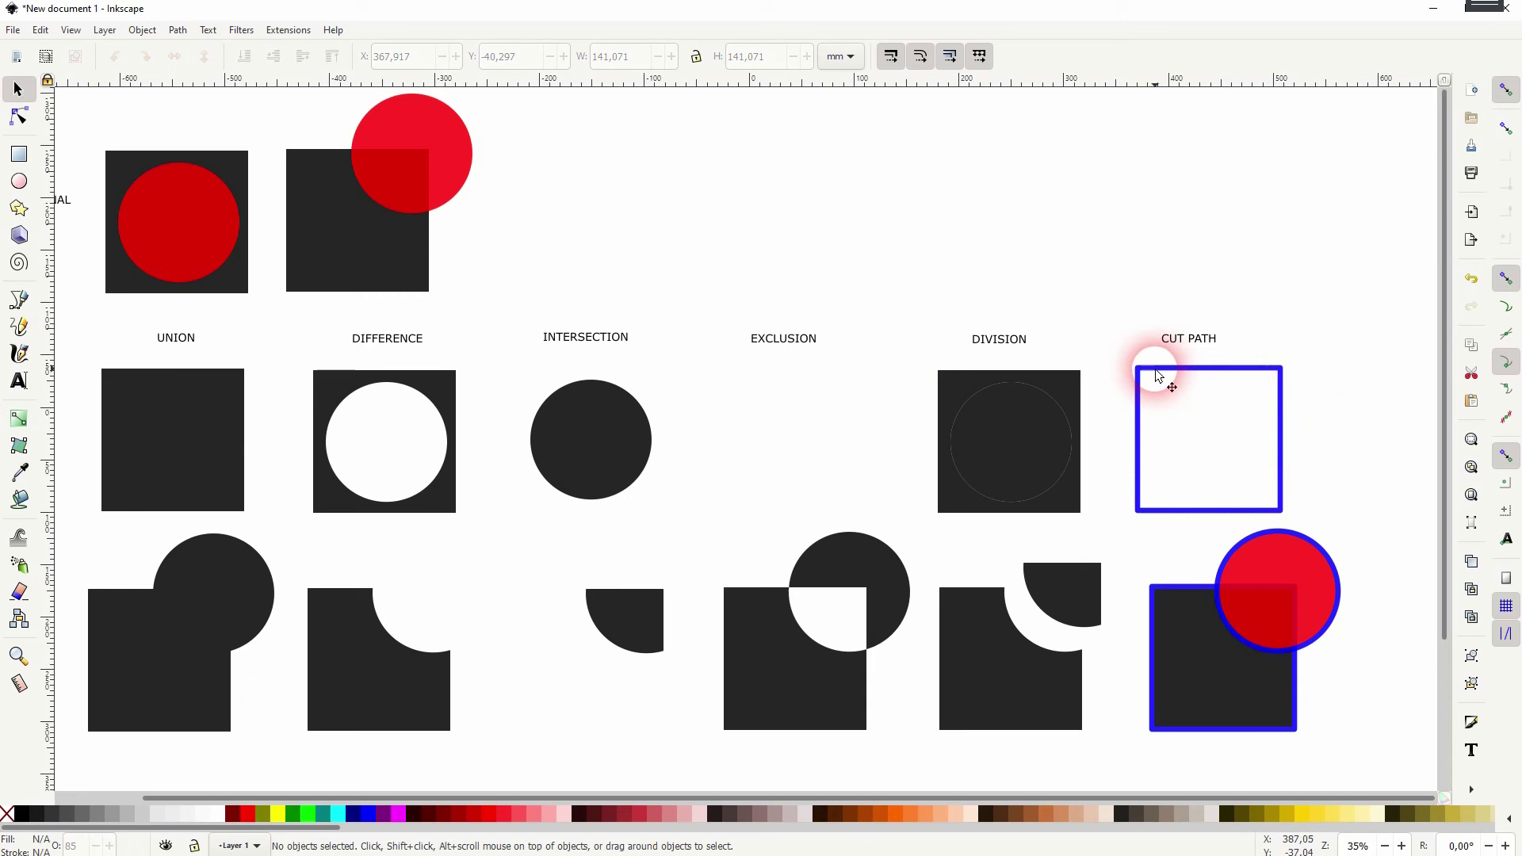
mouse_move(1157, 375)
mouse_down()
mouse_move(1178, 377)
mouse_move(1162, 372)
mouse_up()
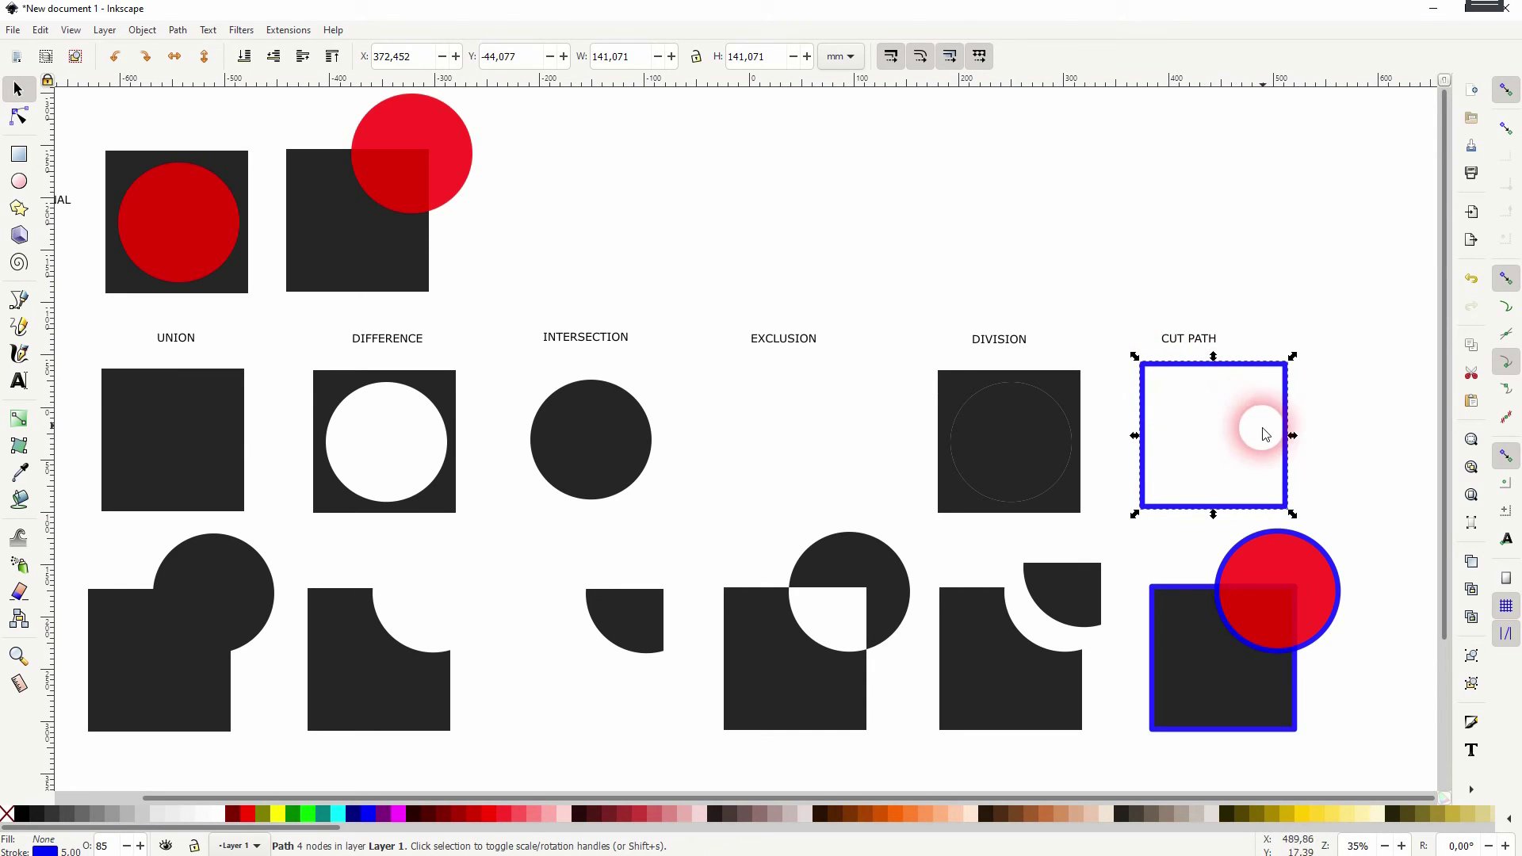
Step: Cut the lower CUT PATH square with its circle and pull its corner piece up-right
drag(1136, 526, 1370, 759)
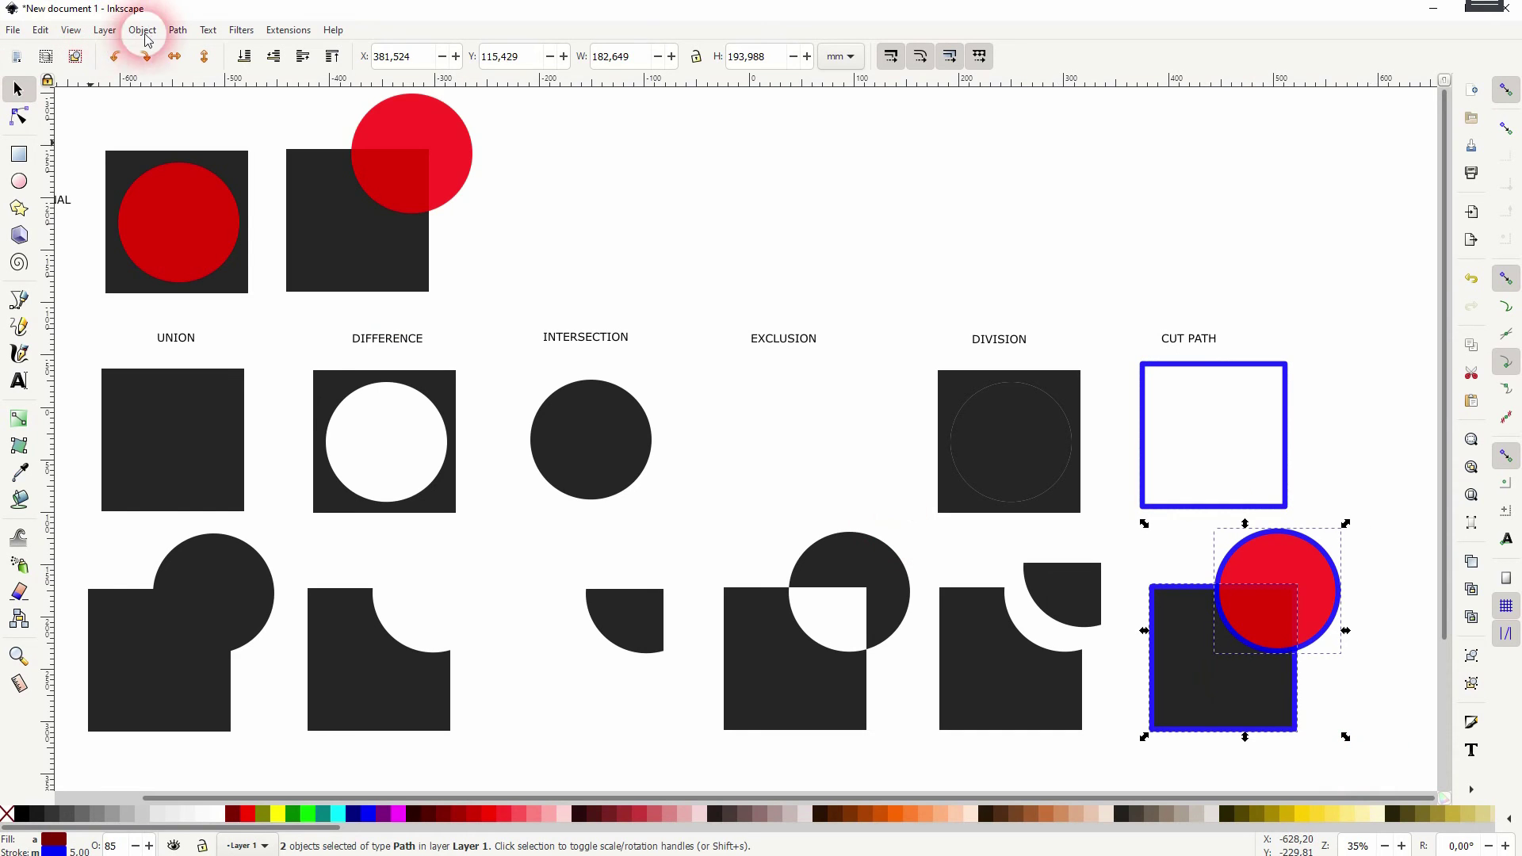
click(178, 29)
click(259, 204)
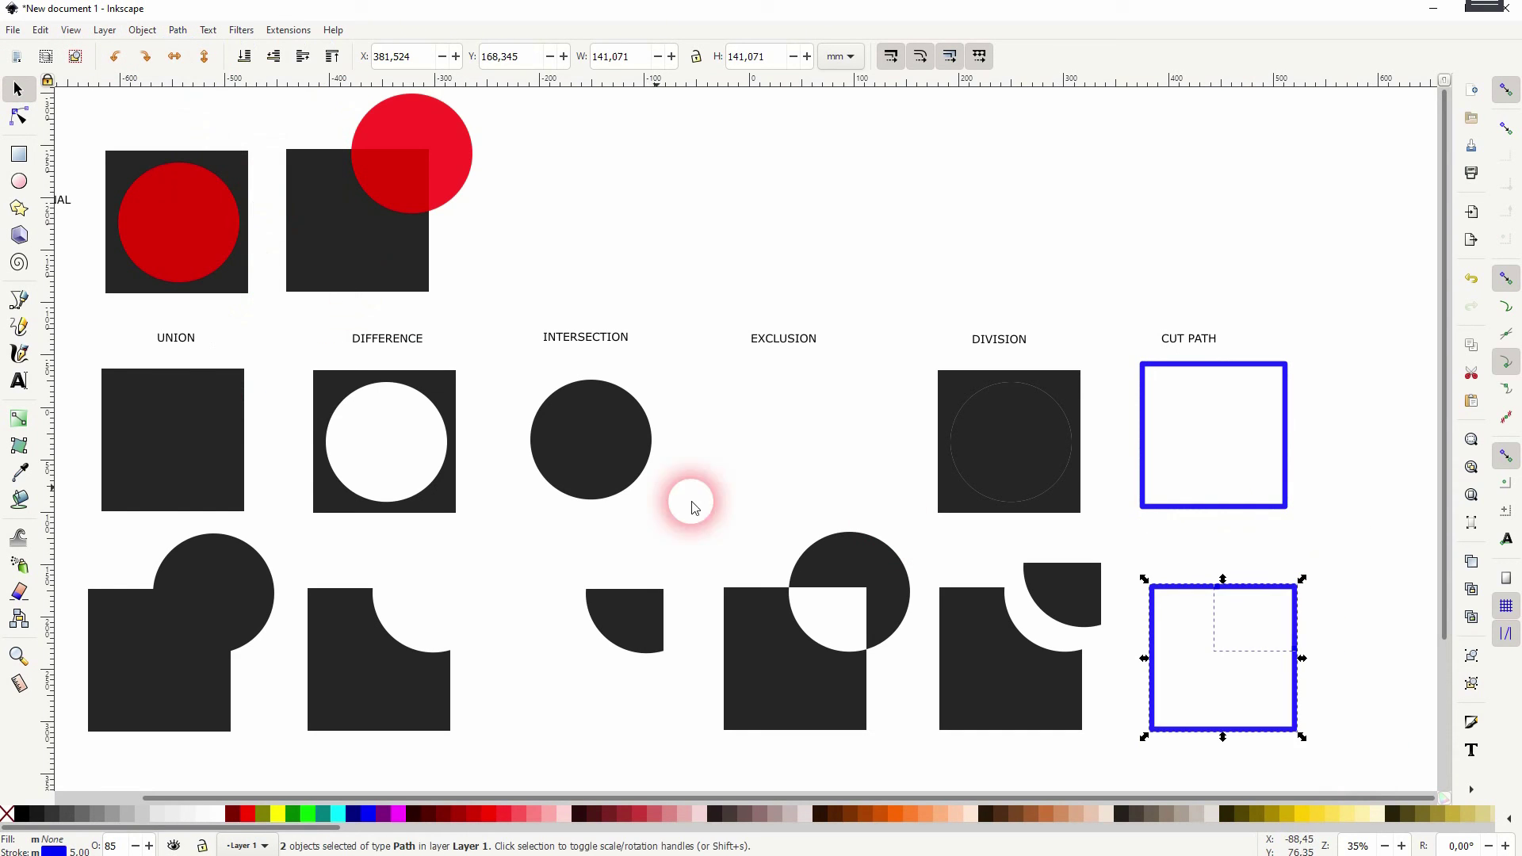
click(1373, 592)
drag(1291, 587, 1313, 569)
click(1383, 568)
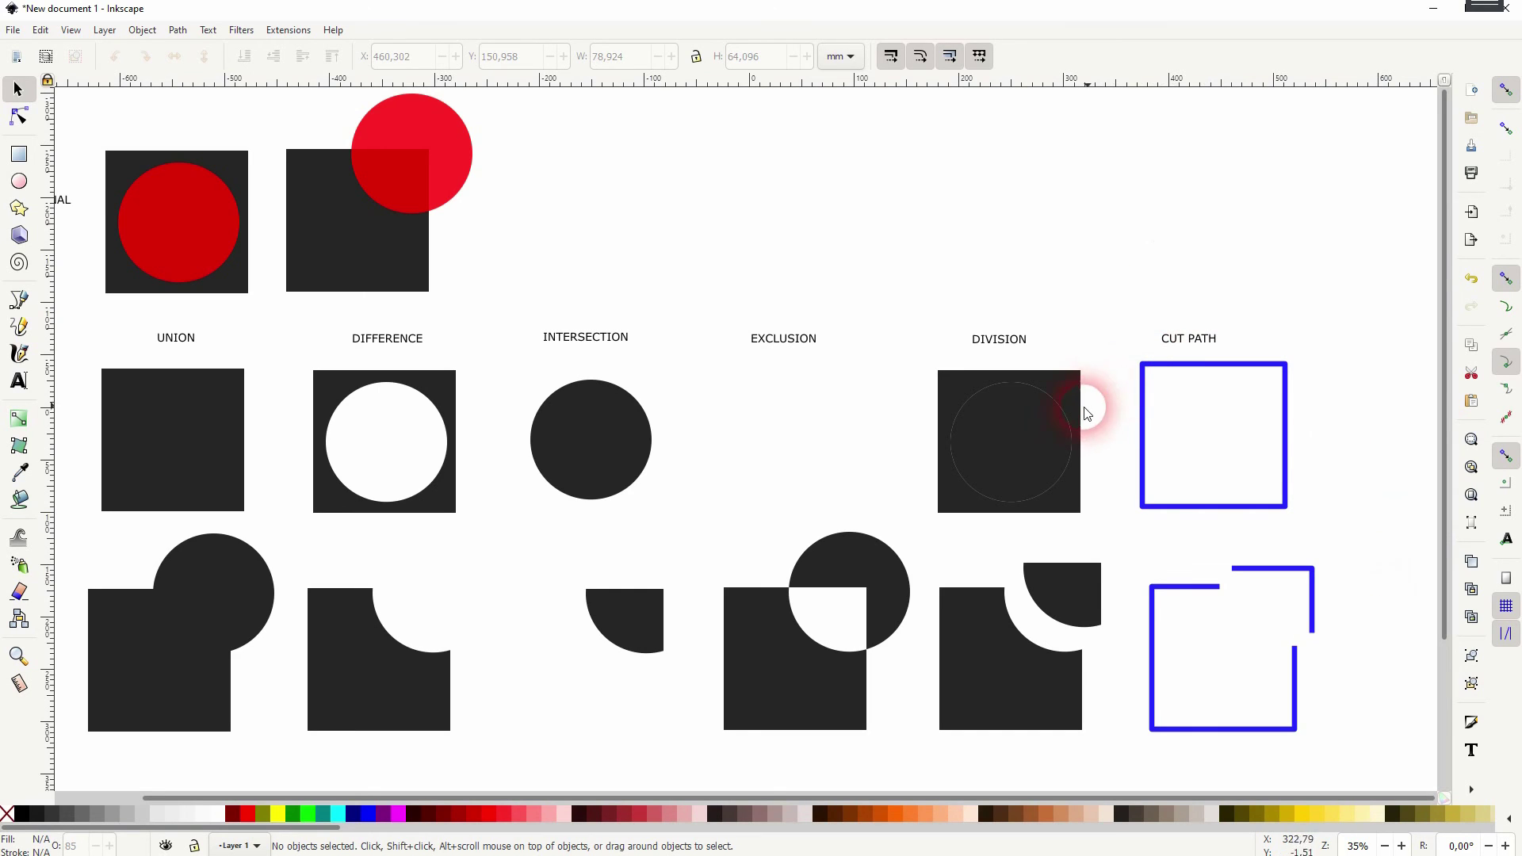
Step: Drag the upper DIVISION circle piece right to expose the circular hole
drag(1057, 425, 1090, 428)
click(1375, 432)
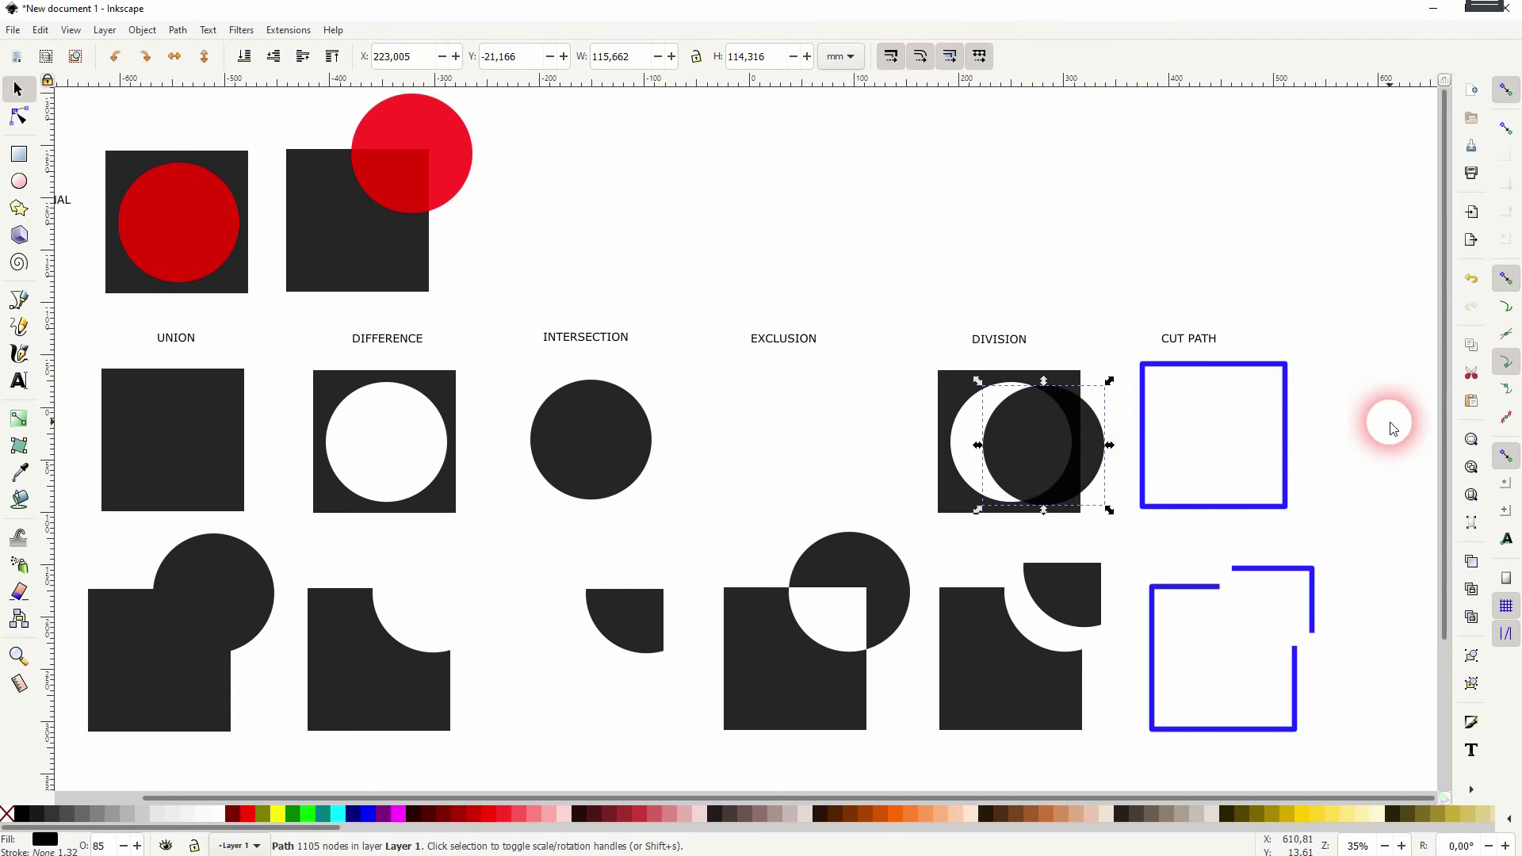